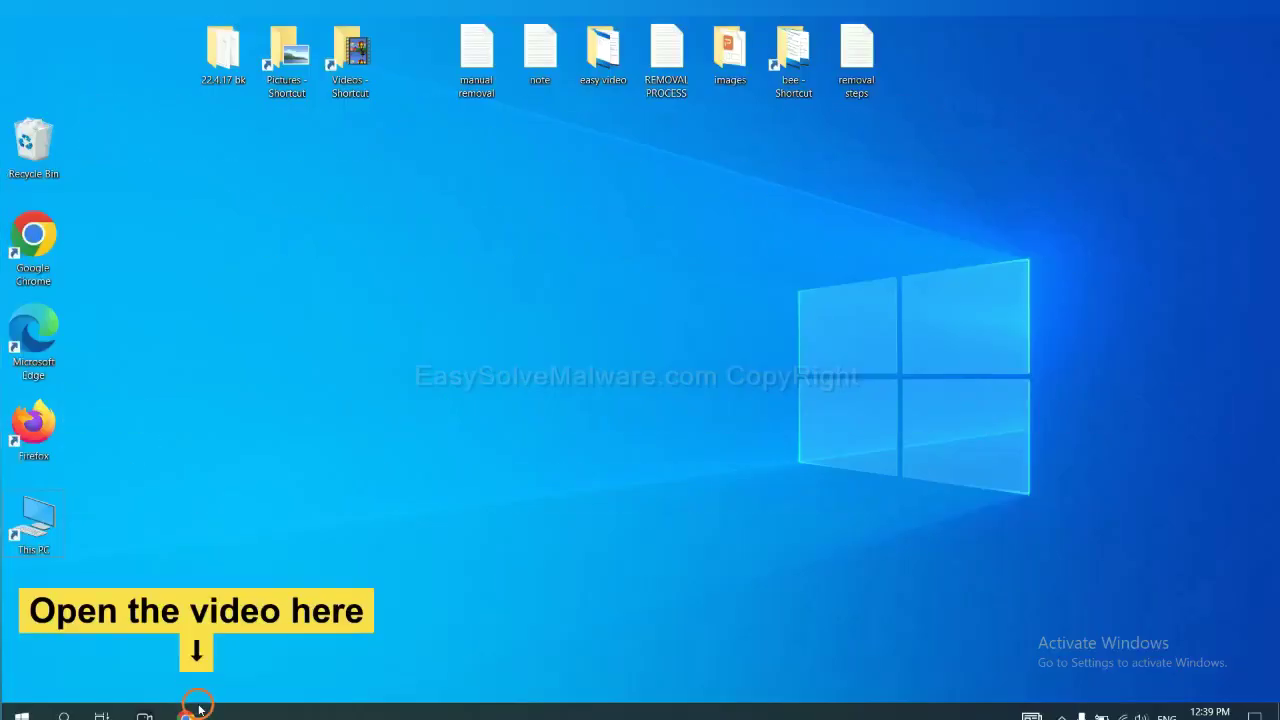
# - Open the easysolvemalware.com removal guide from the video description and download SpyHunter for Windows
pyautogui.click(196, 714)
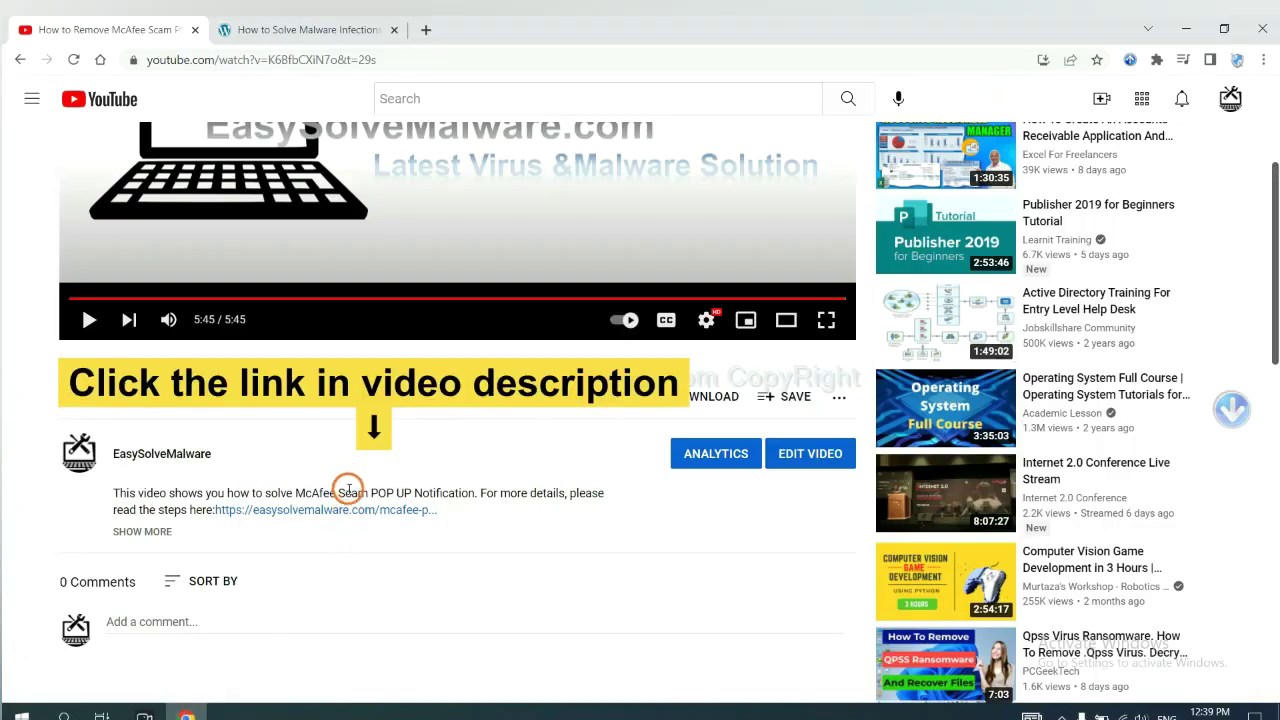
pyautogui.click(355, 510)
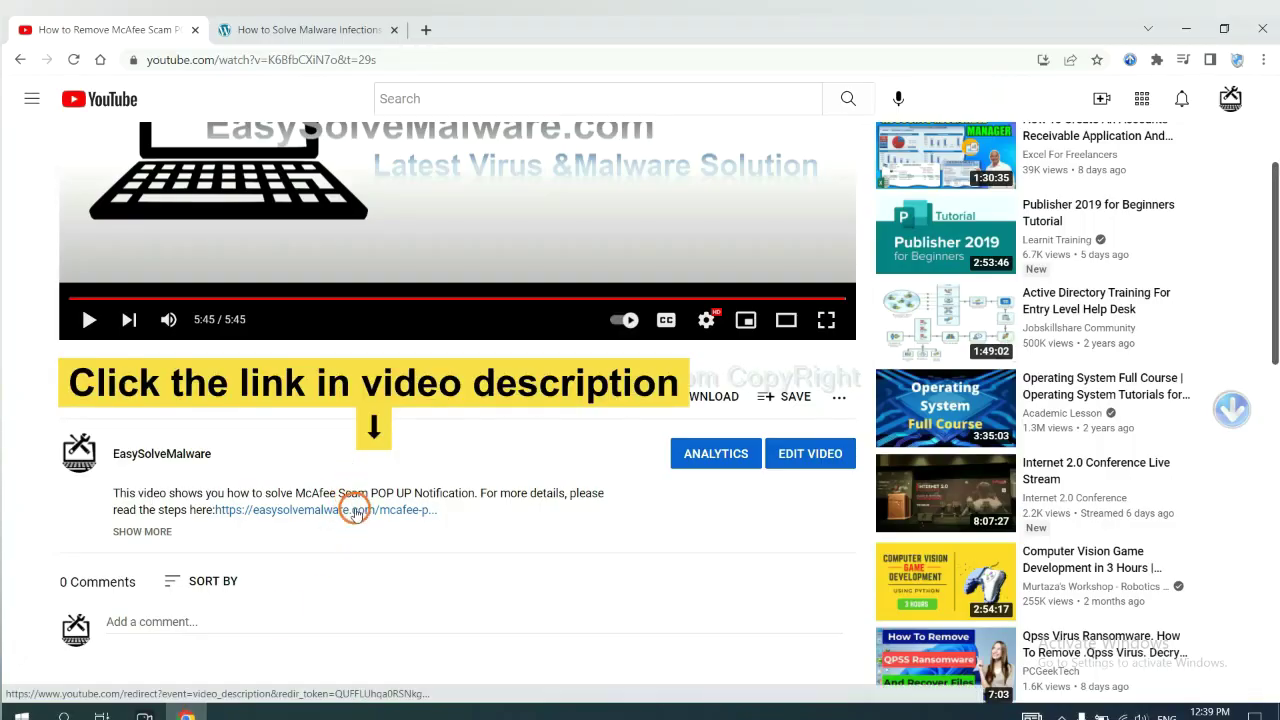
pyautogui.click(1101, 277)
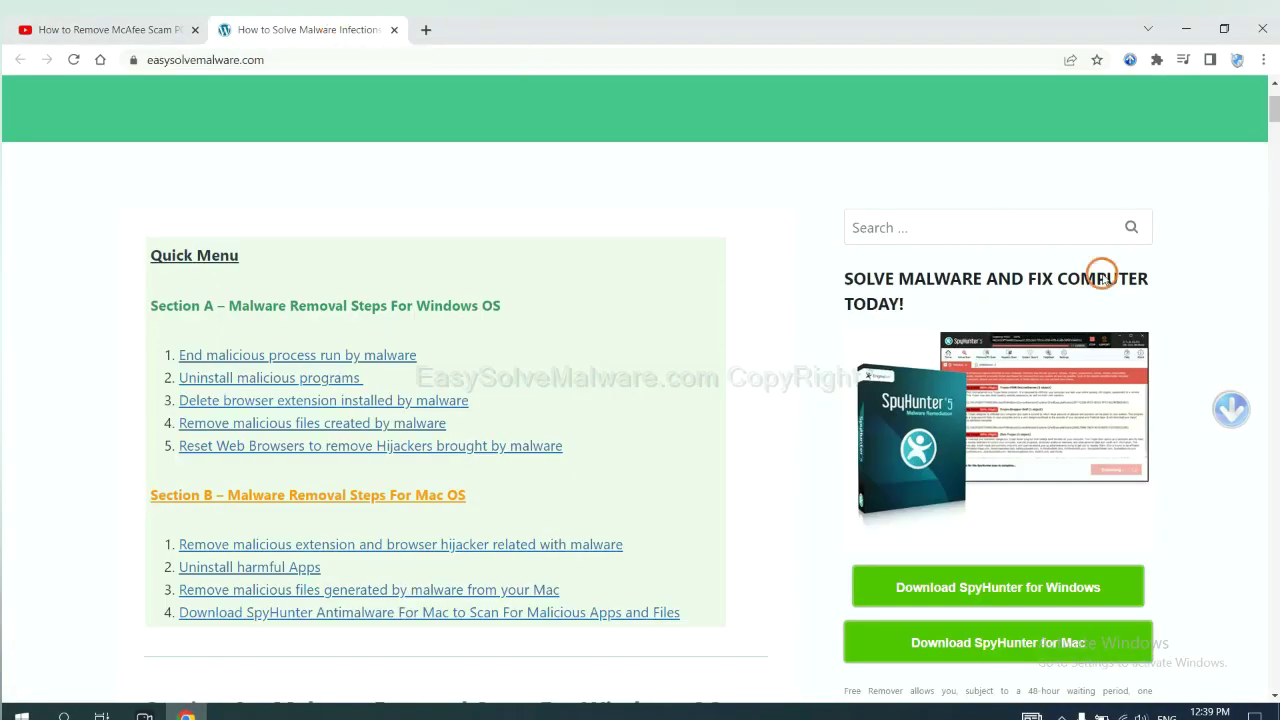
pyautogui.scroll(-3, 1270, 350)
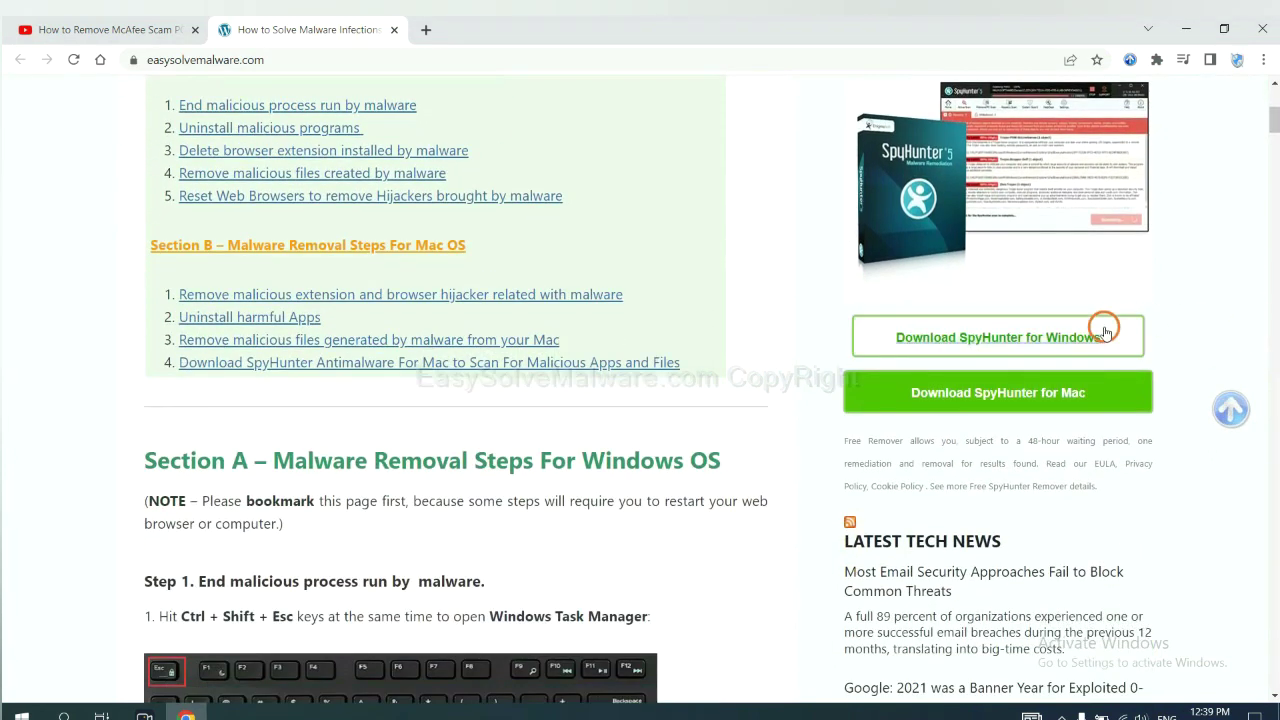
pyautogui.click(1087, 332)
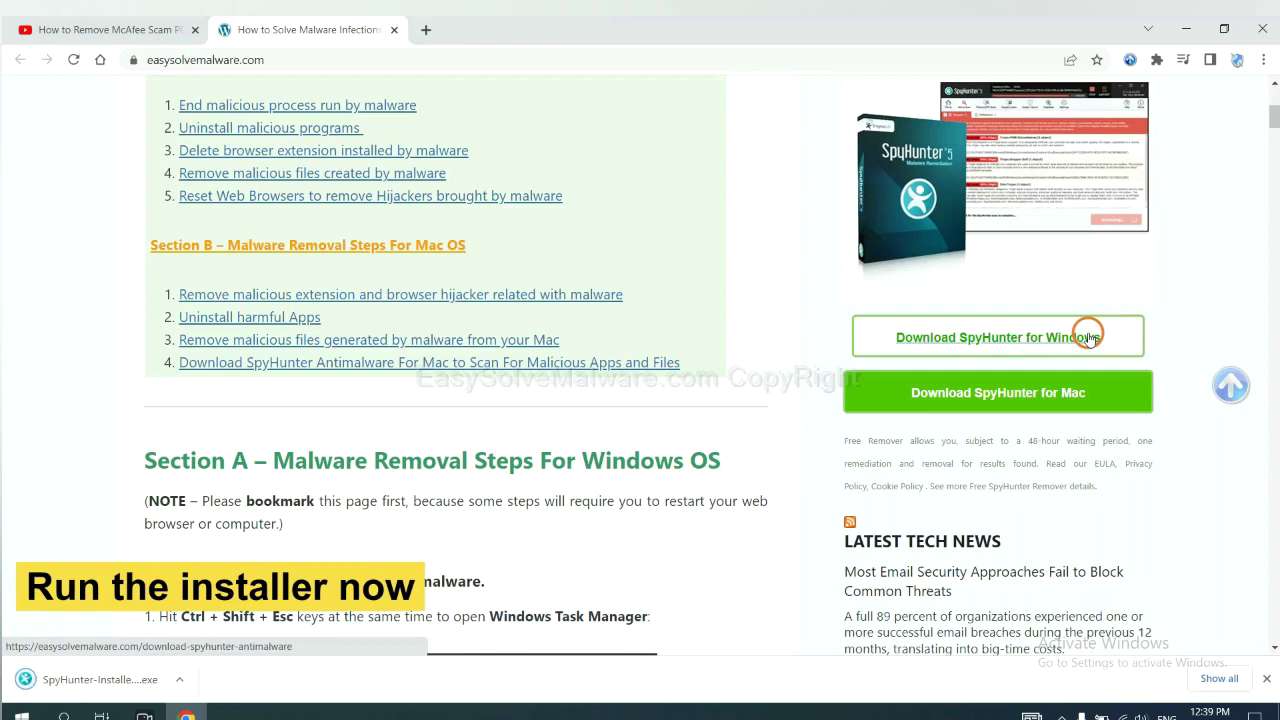
# - Run the SpyHunter 5 installer in English, accept the EULA, install, and finish setup
pyautogui.click(82, 679)
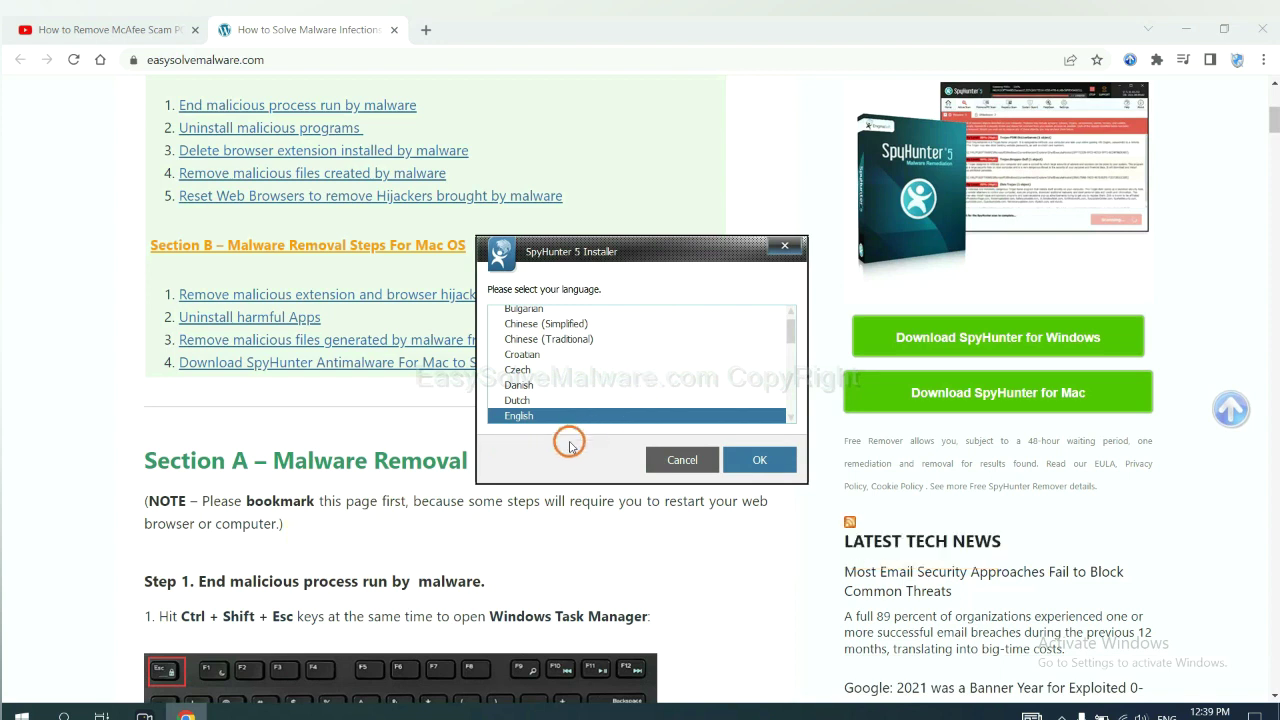
pyautogui.click(731, 449)
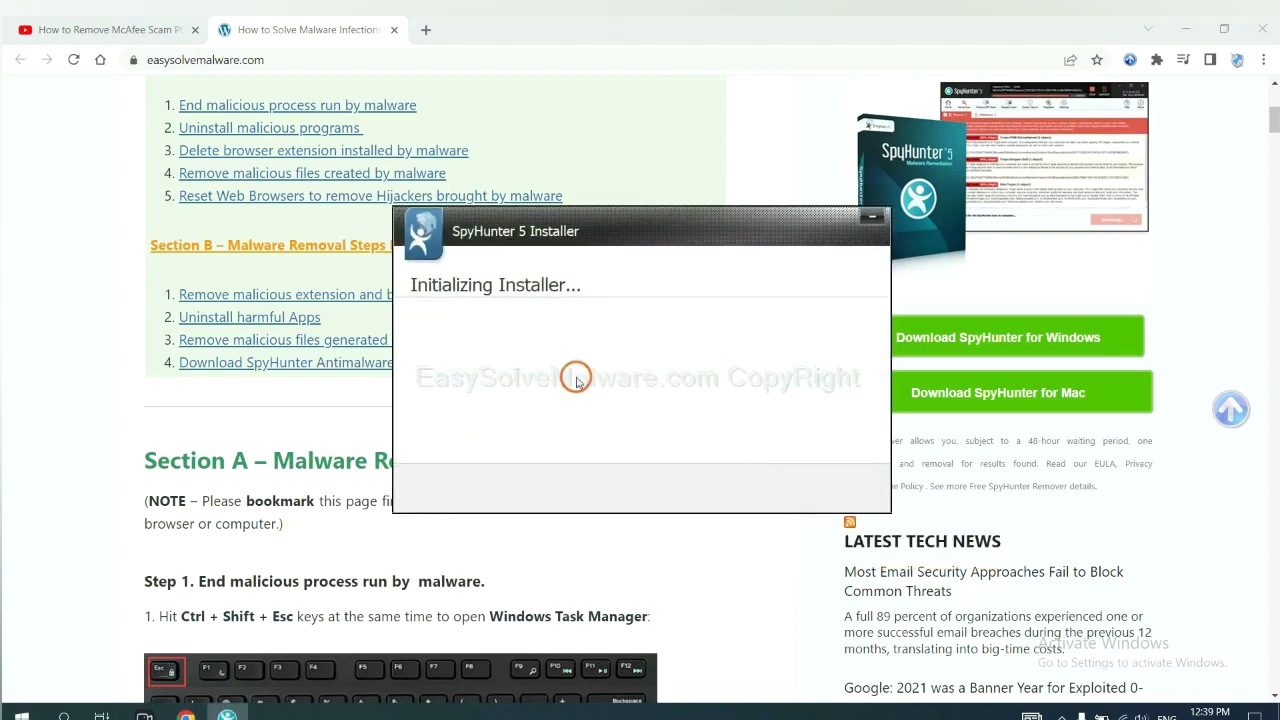
pyautogui.click(540, 380)
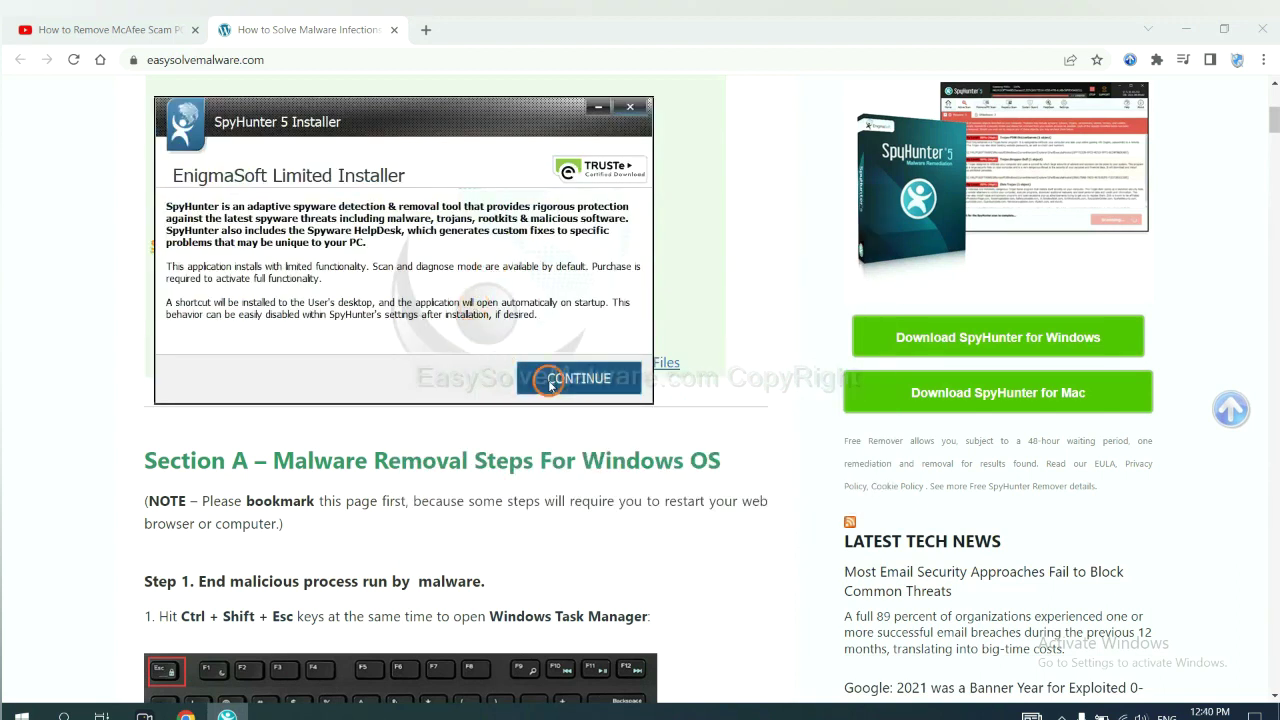
pyautogui.click(414, 336)
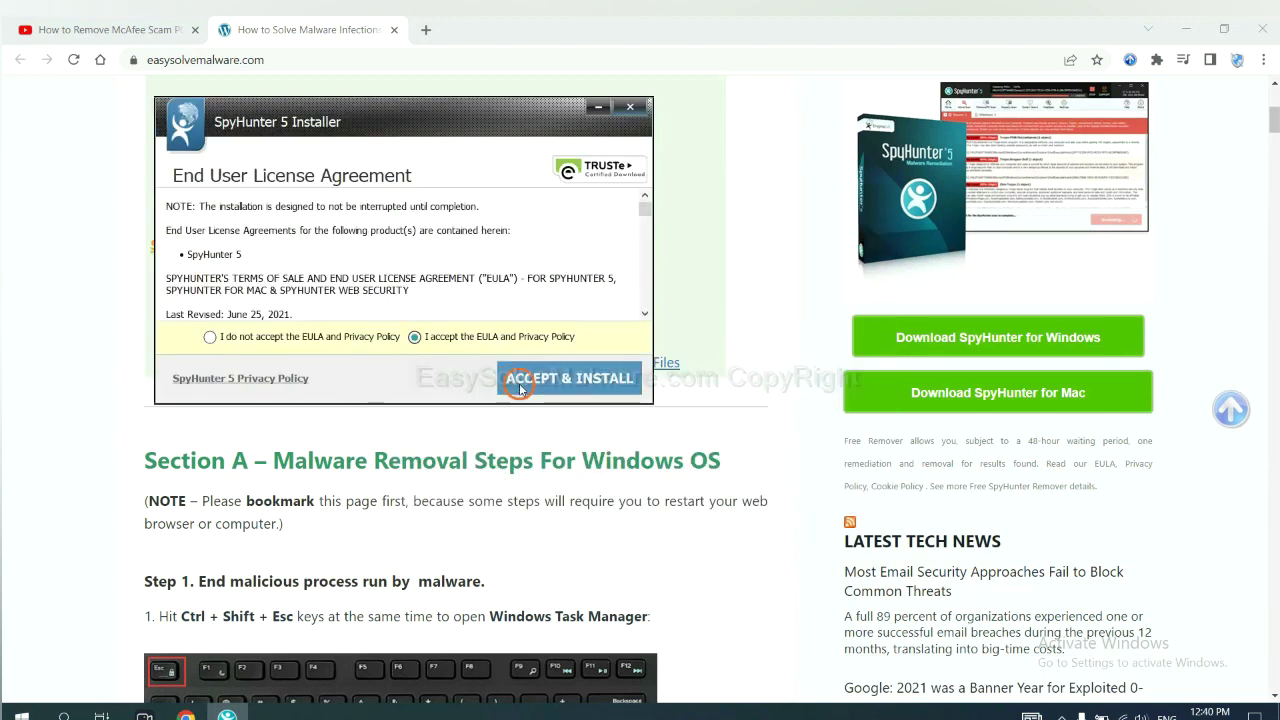
pyautogui.click(519, 388)
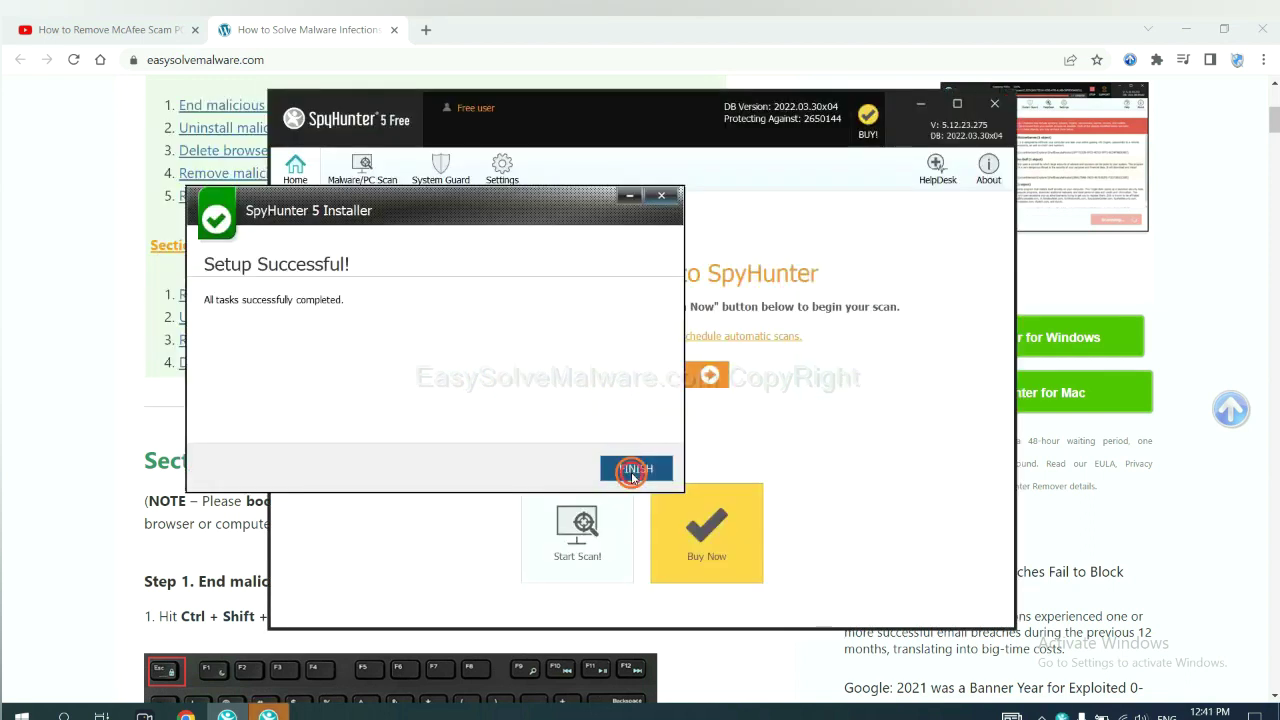
pyautogui.click(623, 466)
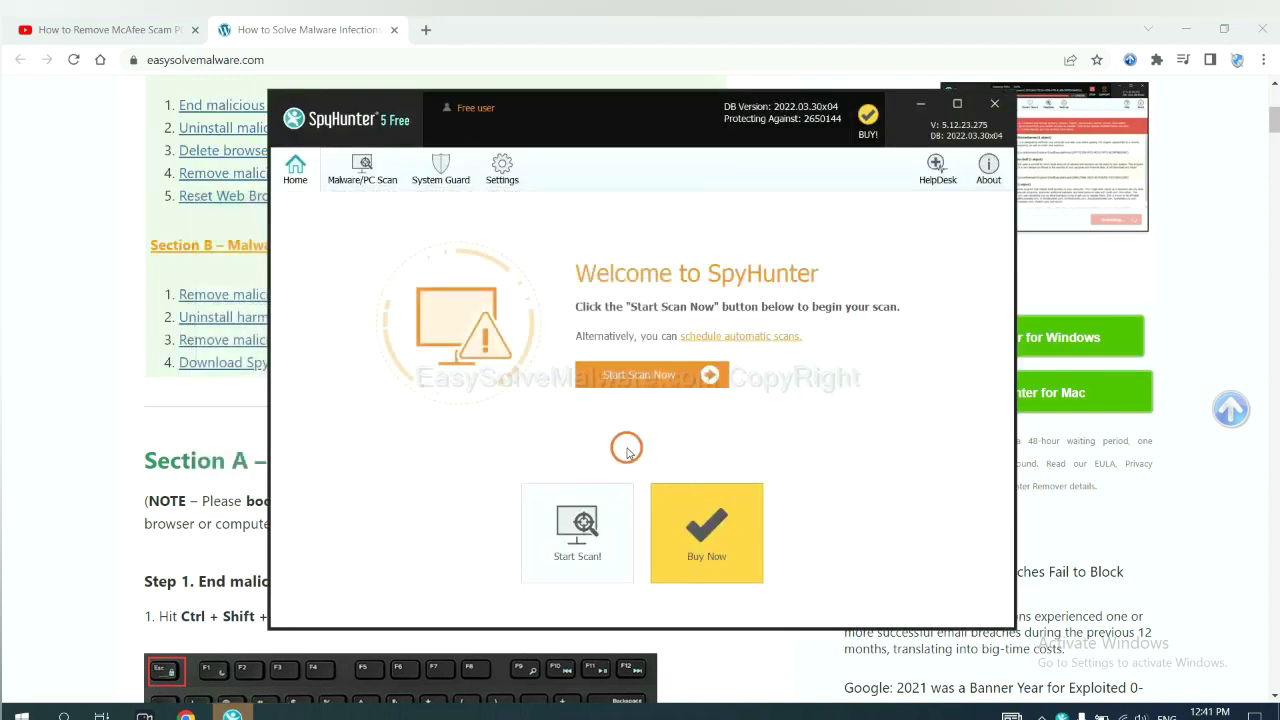
# - Scan the PC with SpyHunter and proceed past the unknown remove360.bat detection
pyautogui.click(632, 382)
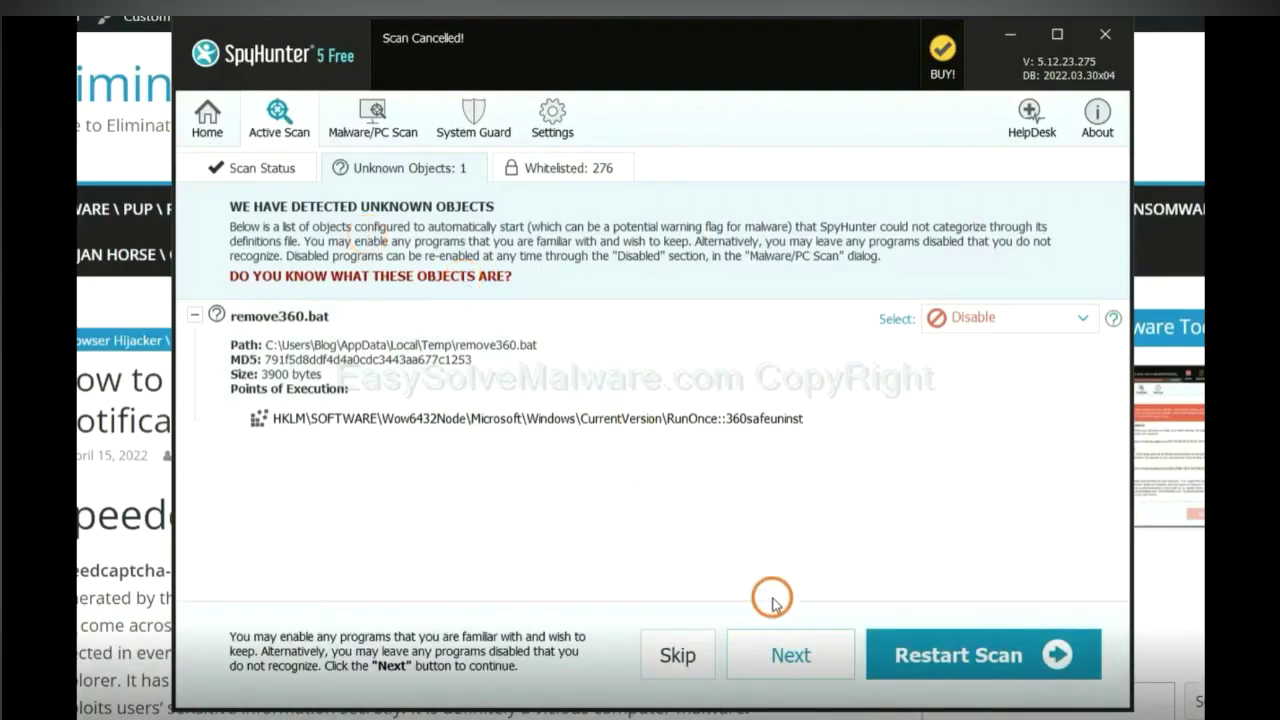
pyautogui.click(790, 657)
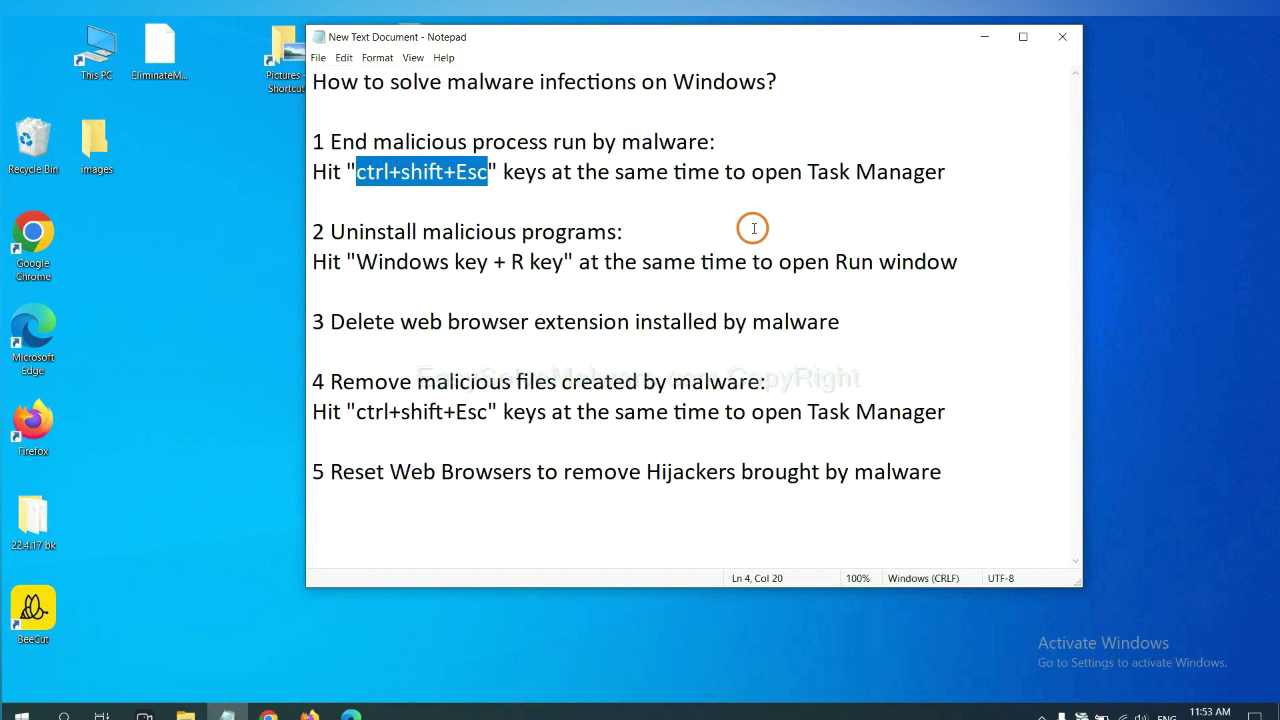
# - End a suspicious process in Task Manager via Ctrl+Shift+Esc, then close Task Manager
pyautogui.click(451, 177)
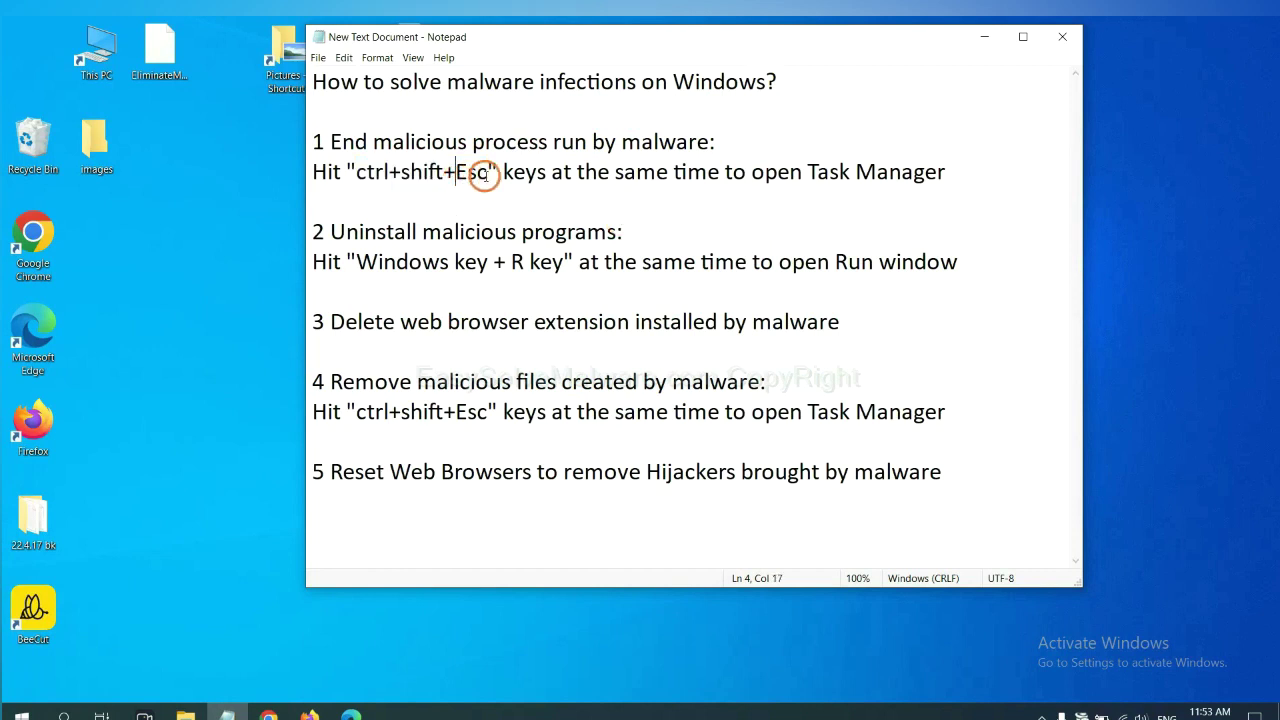
pyautogui.moveTo(488, 174); pyautogui.dragTo(358, 176)
pyautogui.hotkey('ctrl', 'shift', 'Escape')
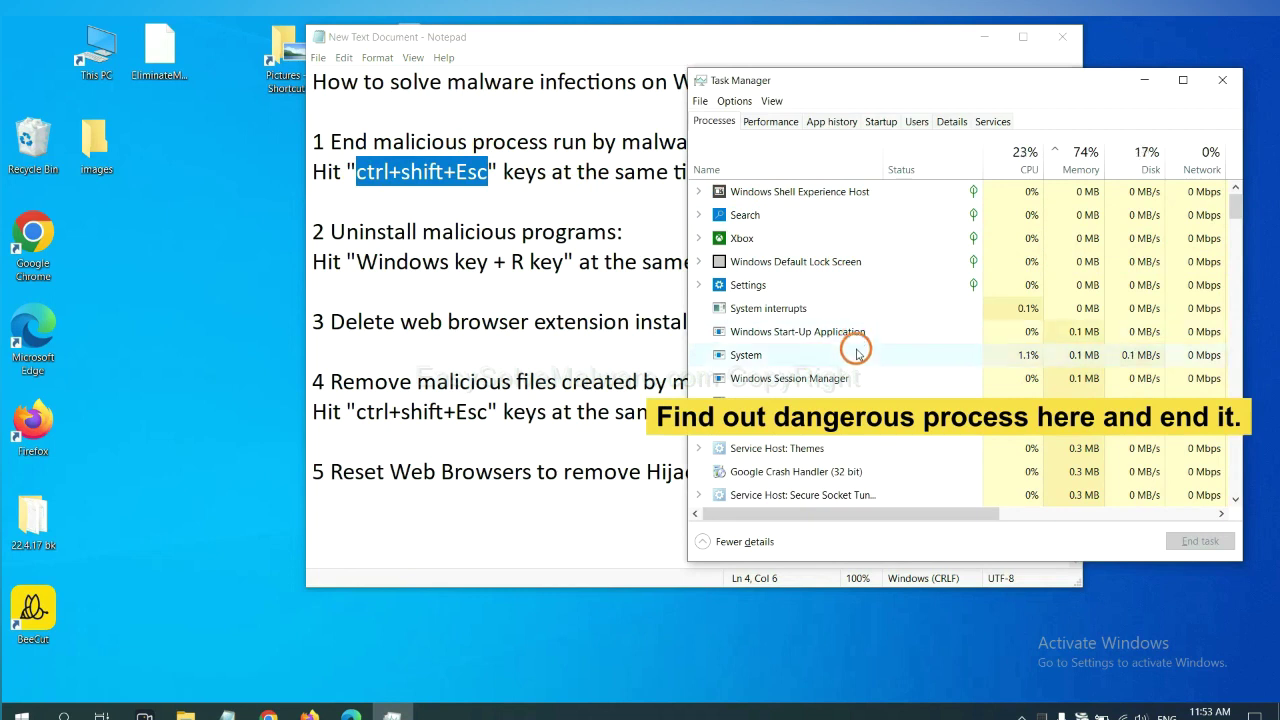
pyautogui.click(856, 354)
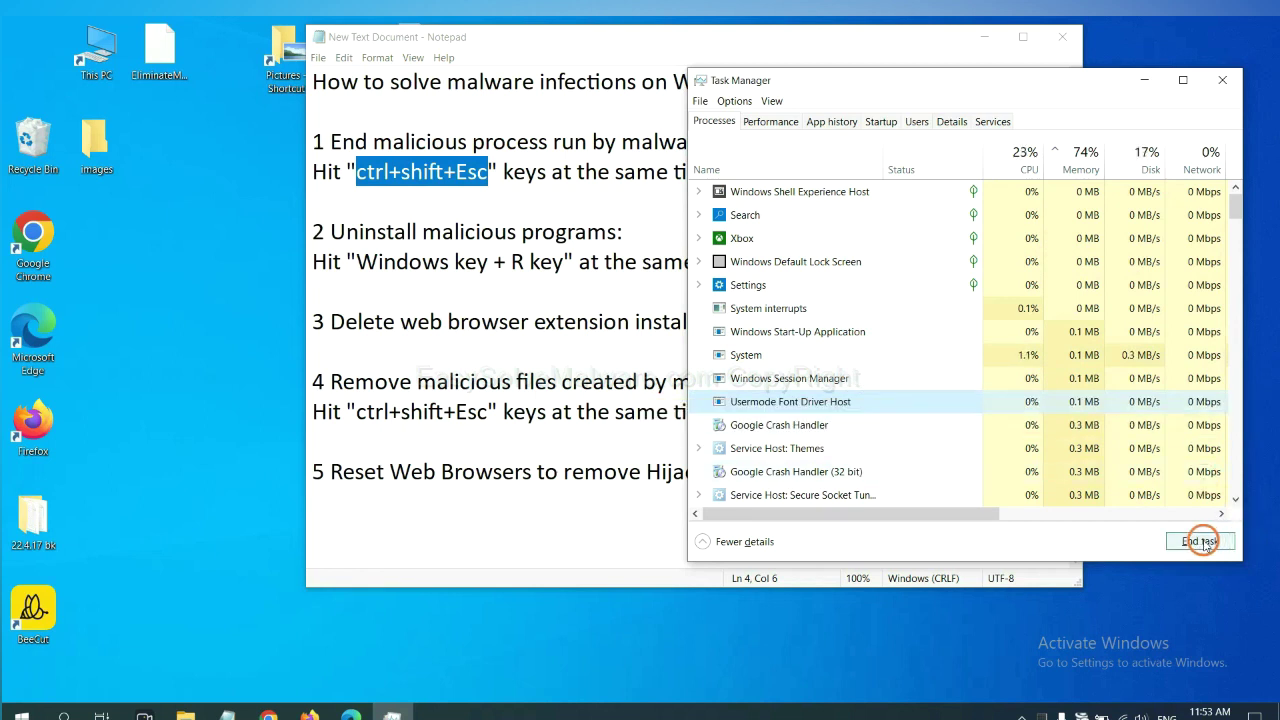
pyautogui.click(1218, 82)
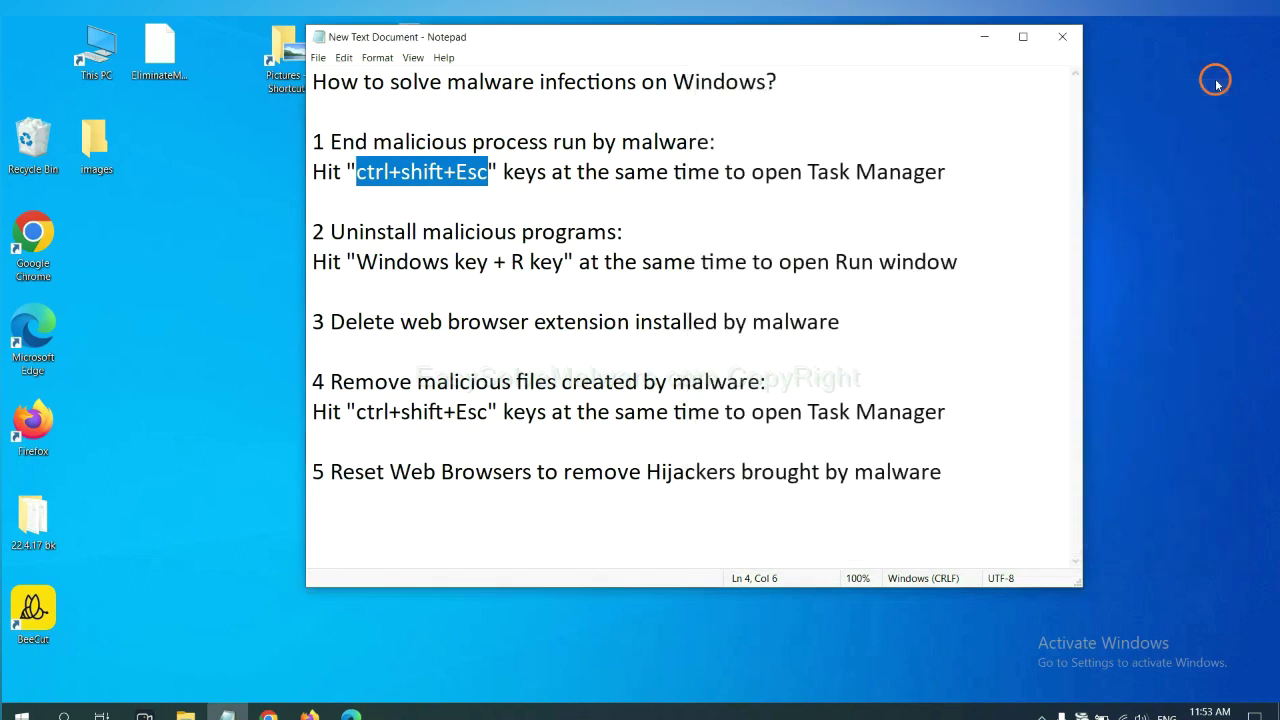
# - Run the command 'control panel' from the Win+R Run dialog
pyautogui.click(800, 245)
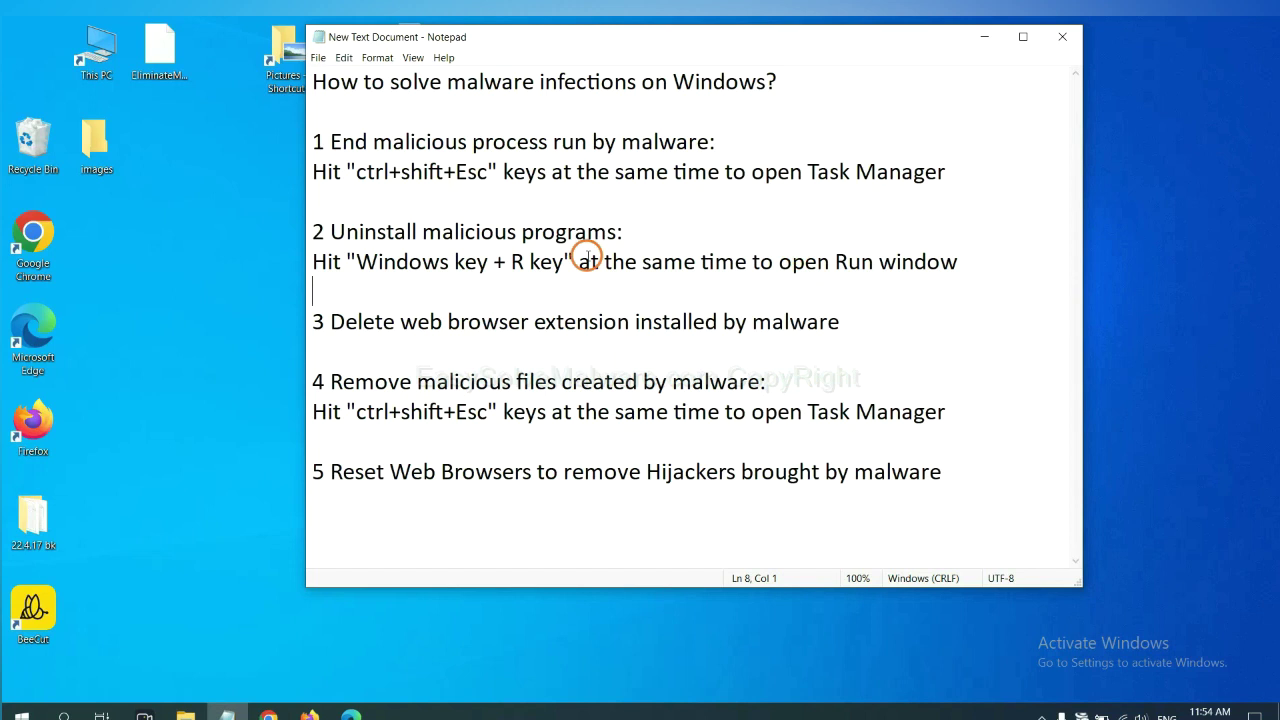
pyautogui.moveTo(352, 265); pyautogui.dragTo(562, 270)
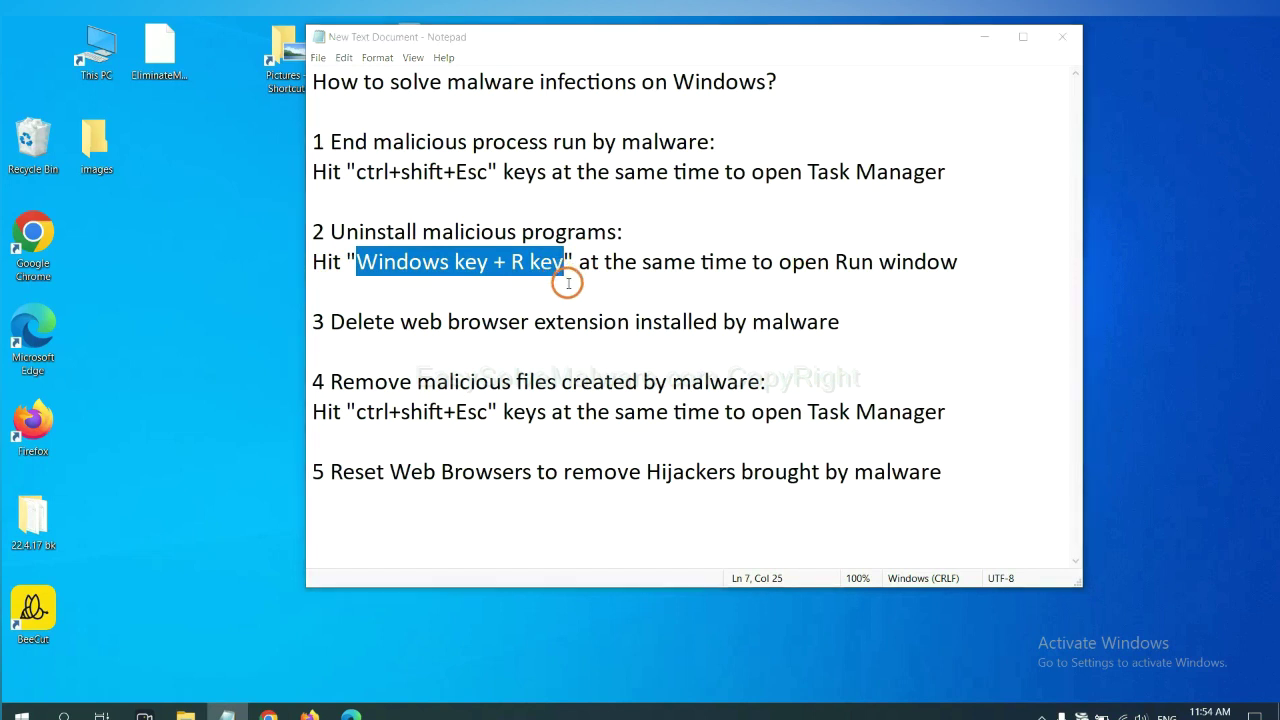
pyautogui.press('super+r')
pyautogui.moveTo(143, 540); pyautogui.dragTo(979, 238)
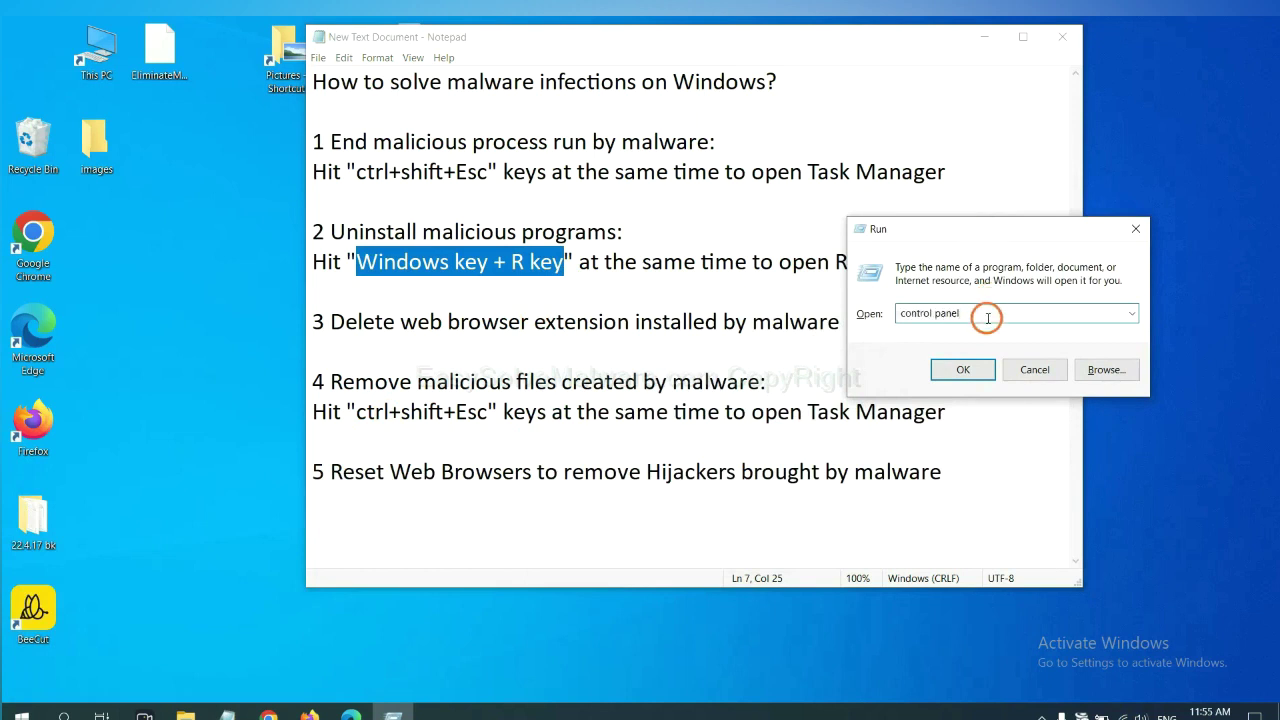
pyautogui.moveTo(990, 313); pyautogui.dragTo(866, 317)
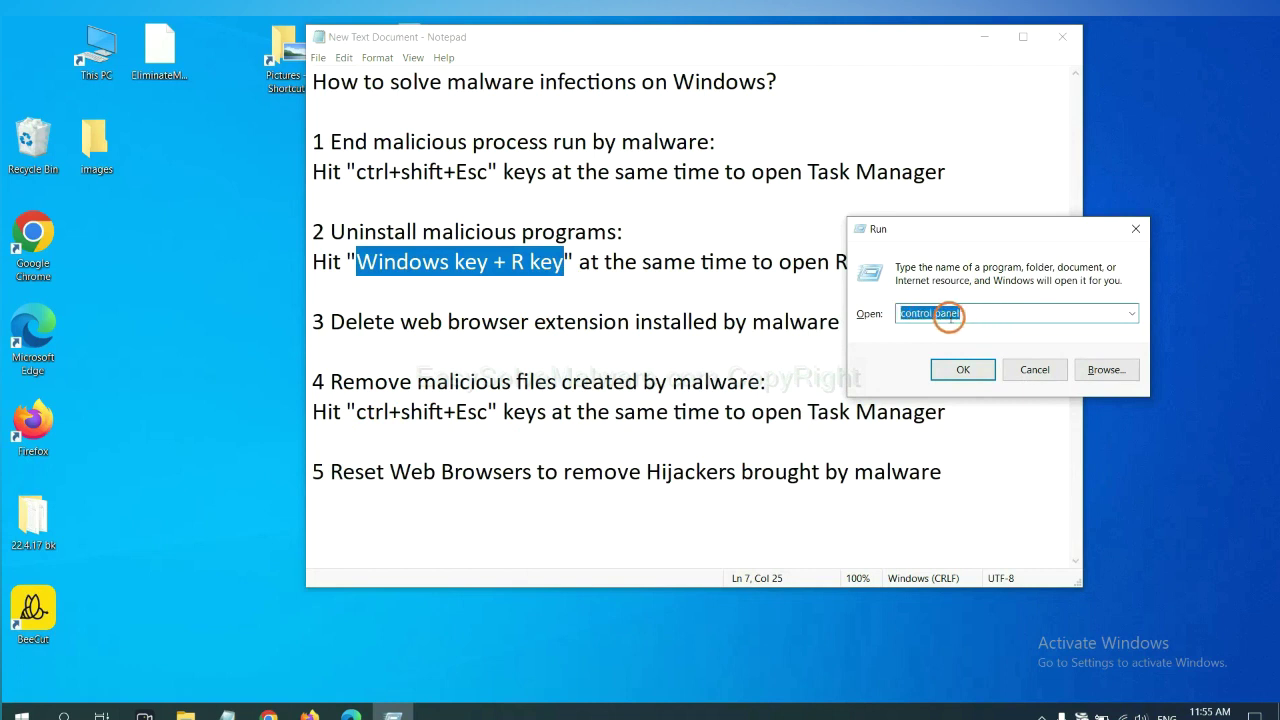
pyautogui.click(960, 372)
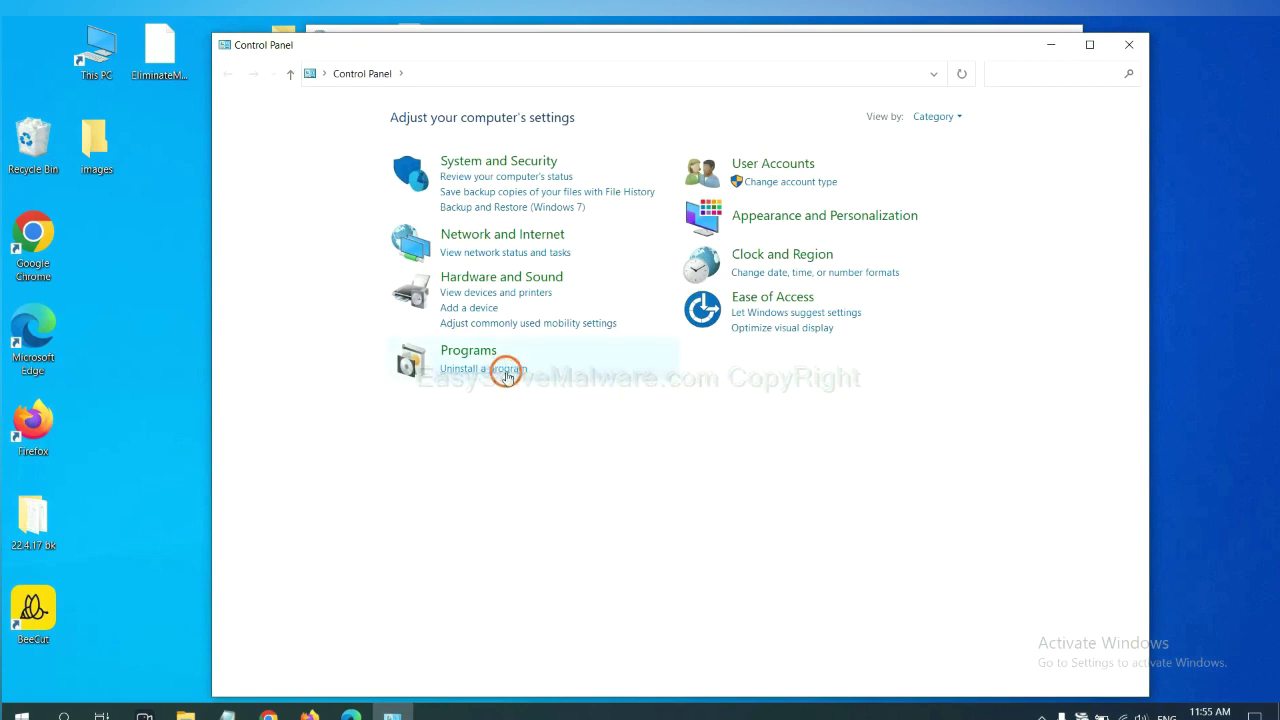
# - Open Uninstall a program, select Xiph.Org Open Codecs, then close Programs and Features
pyautogui.click(507, 372)
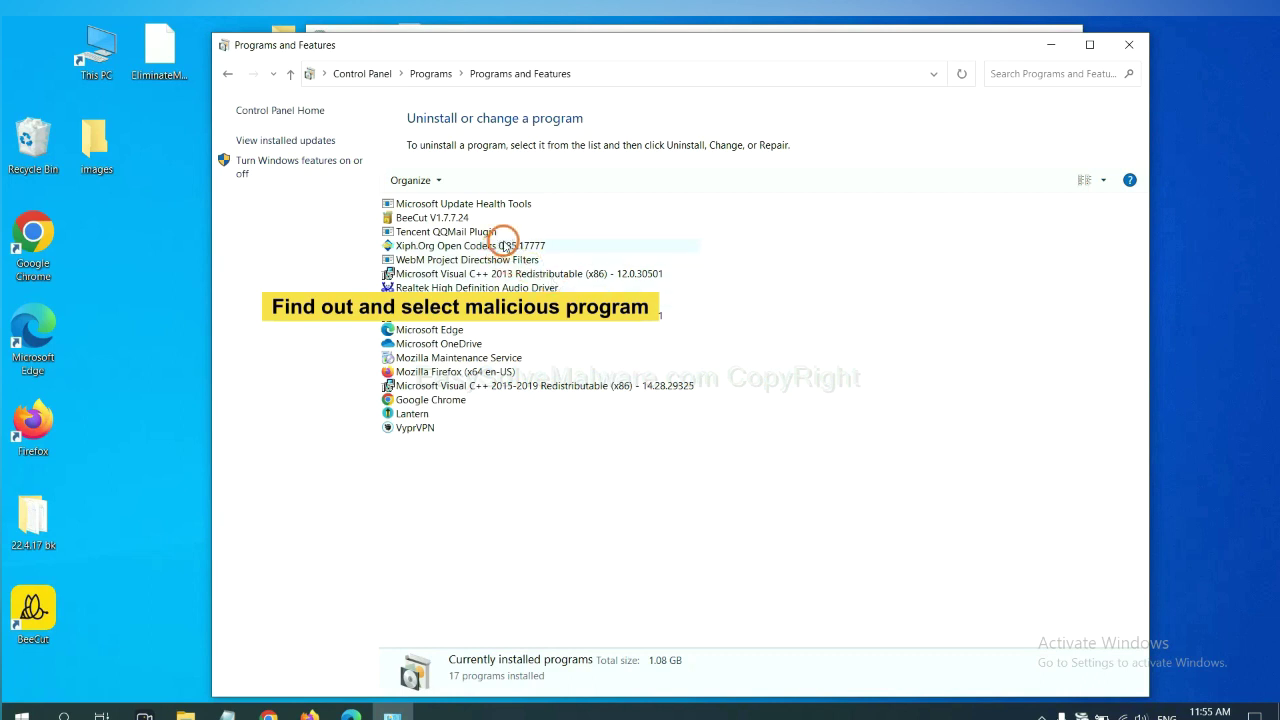
pyautogui.click(504, 245)
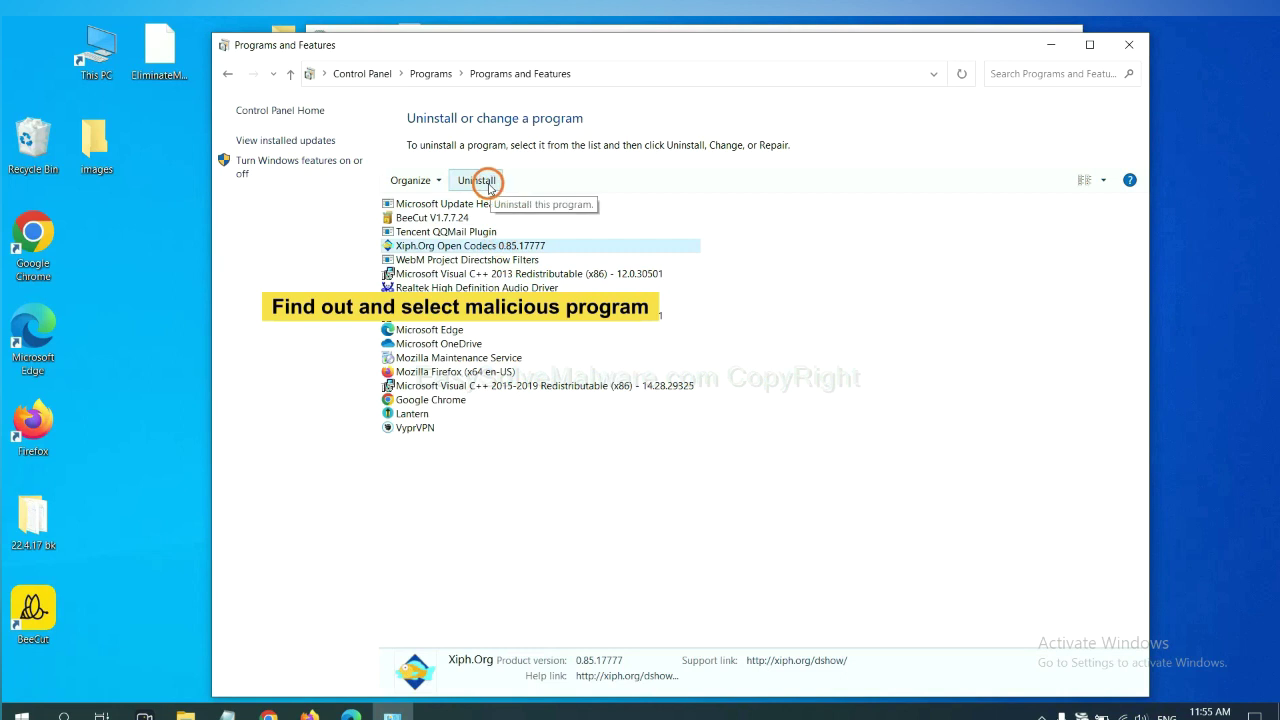
pyautogui.click(1131, 45)
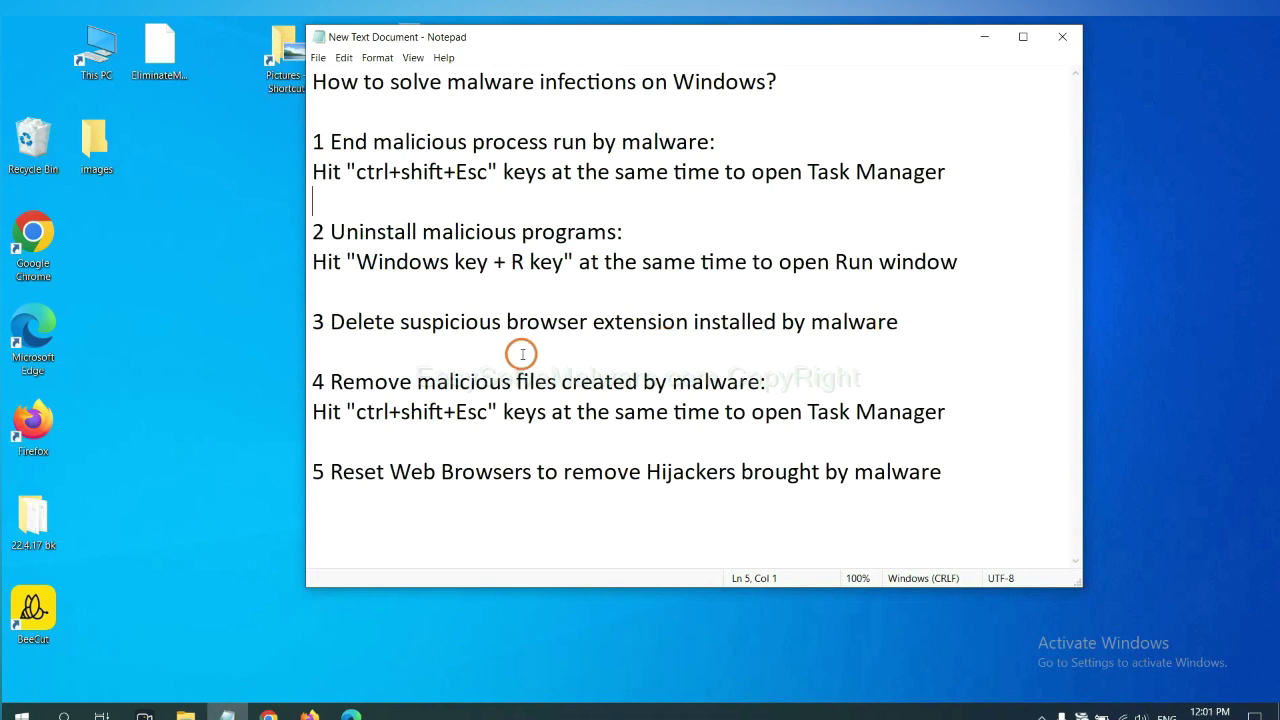
# - Open Chrome's Extensions page through More tools to check the Scroll To Top extension
pyautogui.click(270, 714)
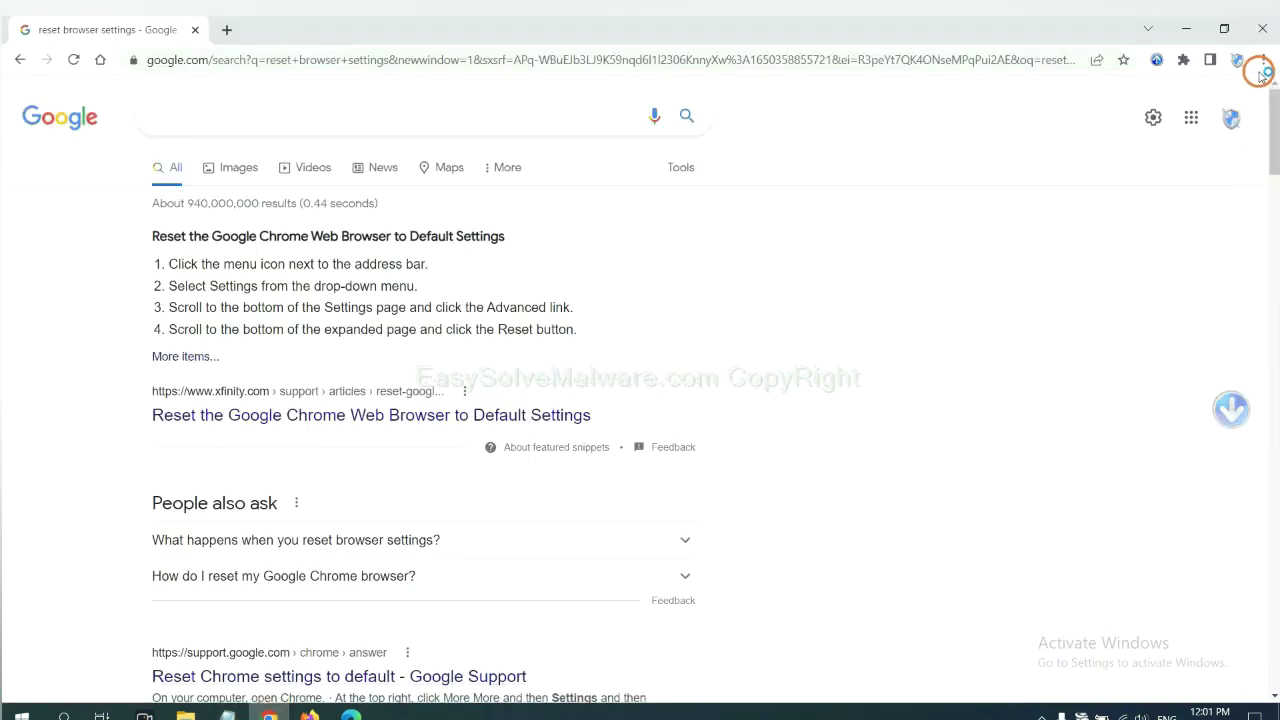
pyautogui.click(1263, 62)
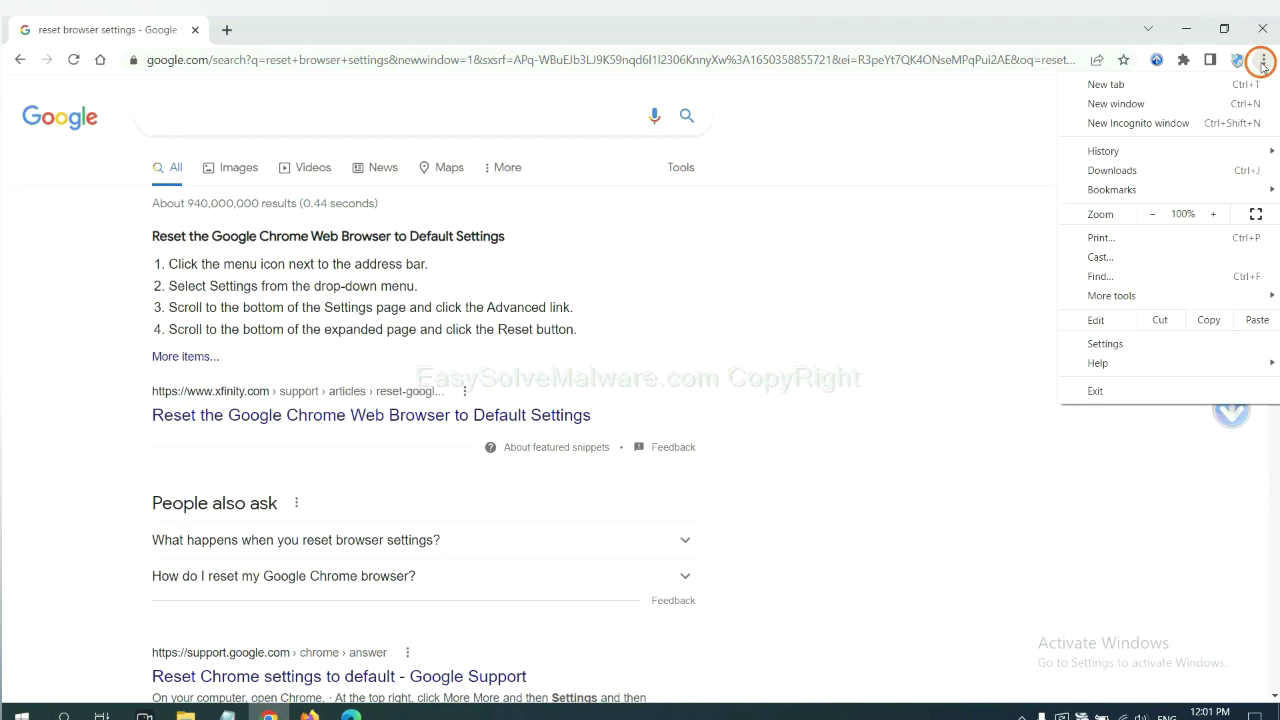
pyautogui.moveTo(1150, 295)
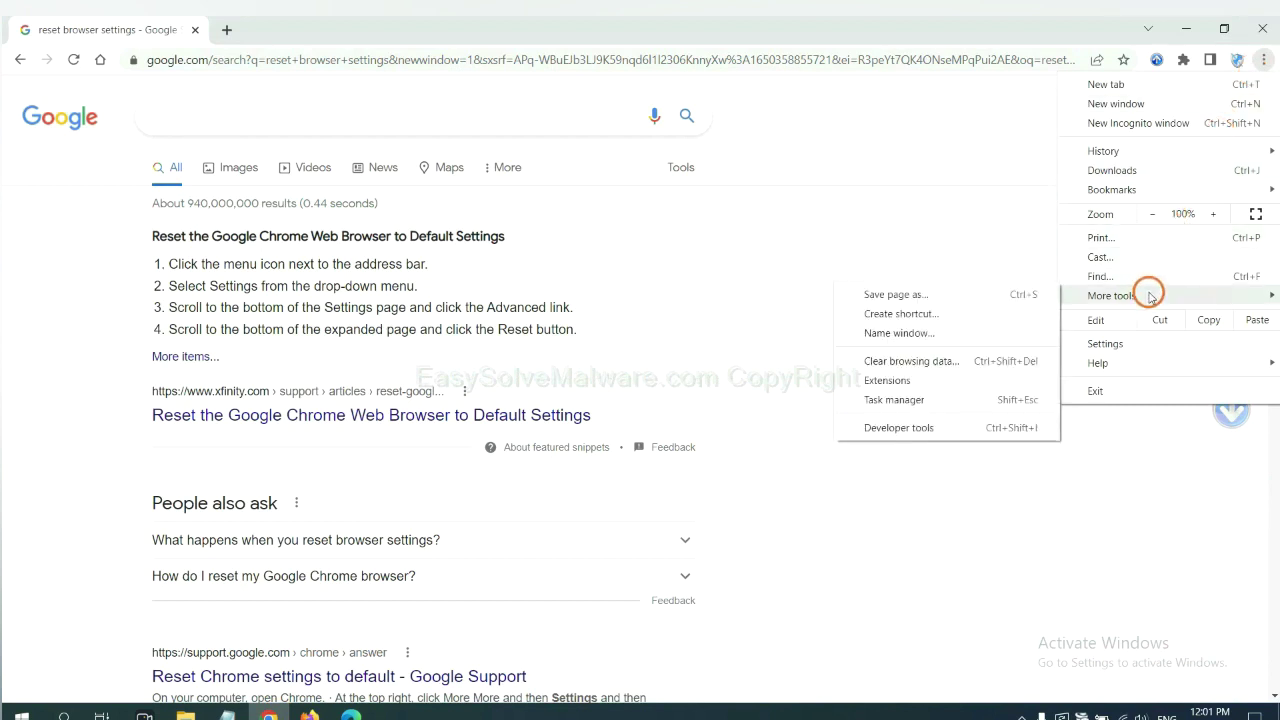
pyautogui.click(944, 379)
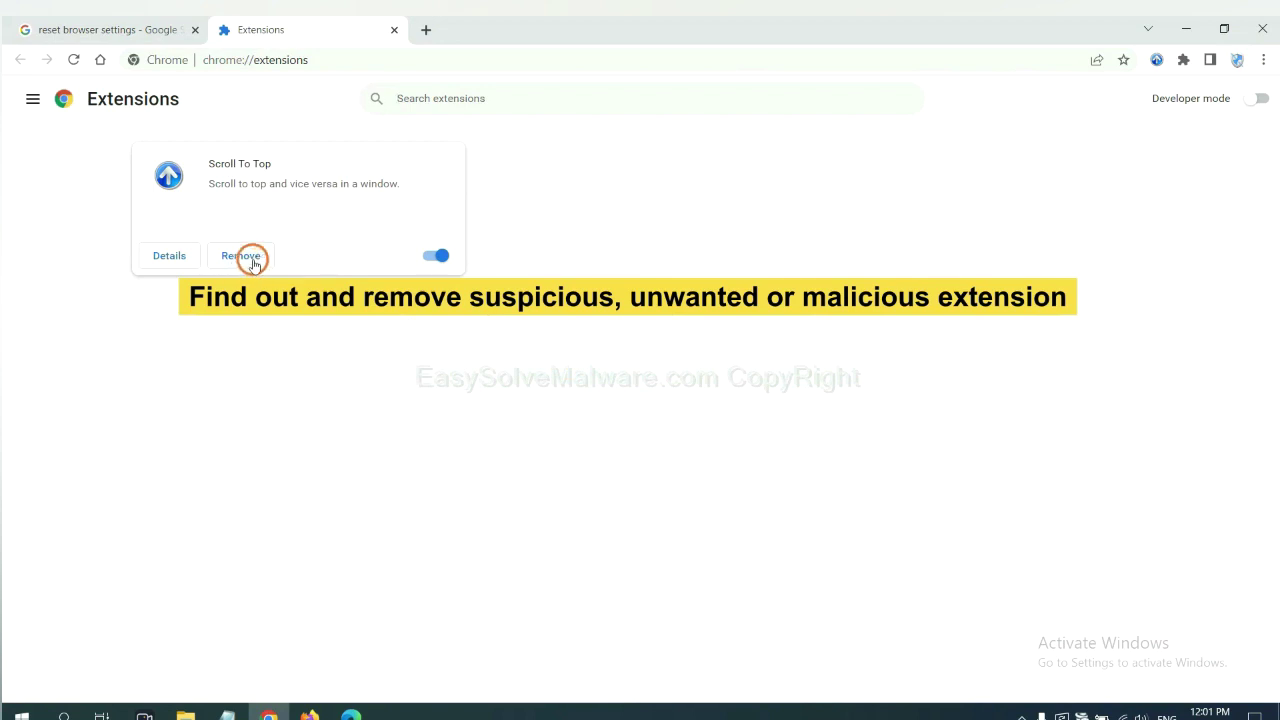
# - Remove the GIPHY for Firefox extension from Firefox's Add-ons and themes manager
pyautogui.click(308, 714)
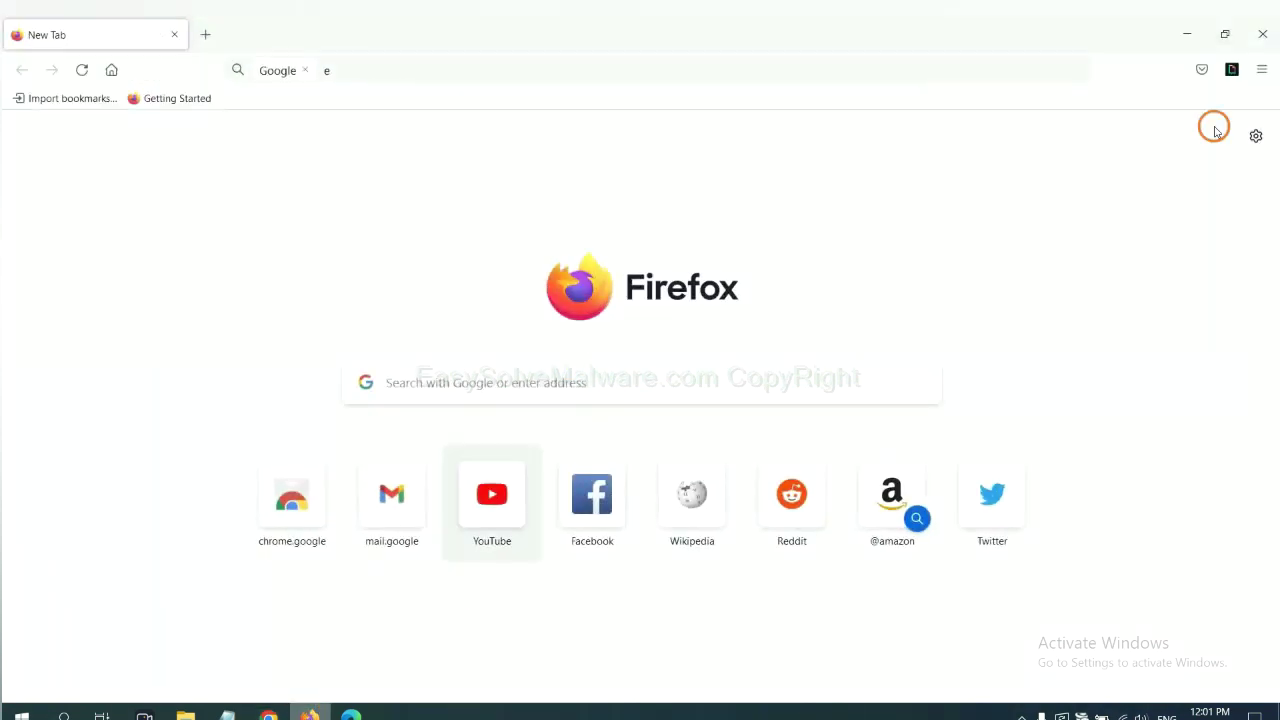
pyautogui.click(1264, 70)
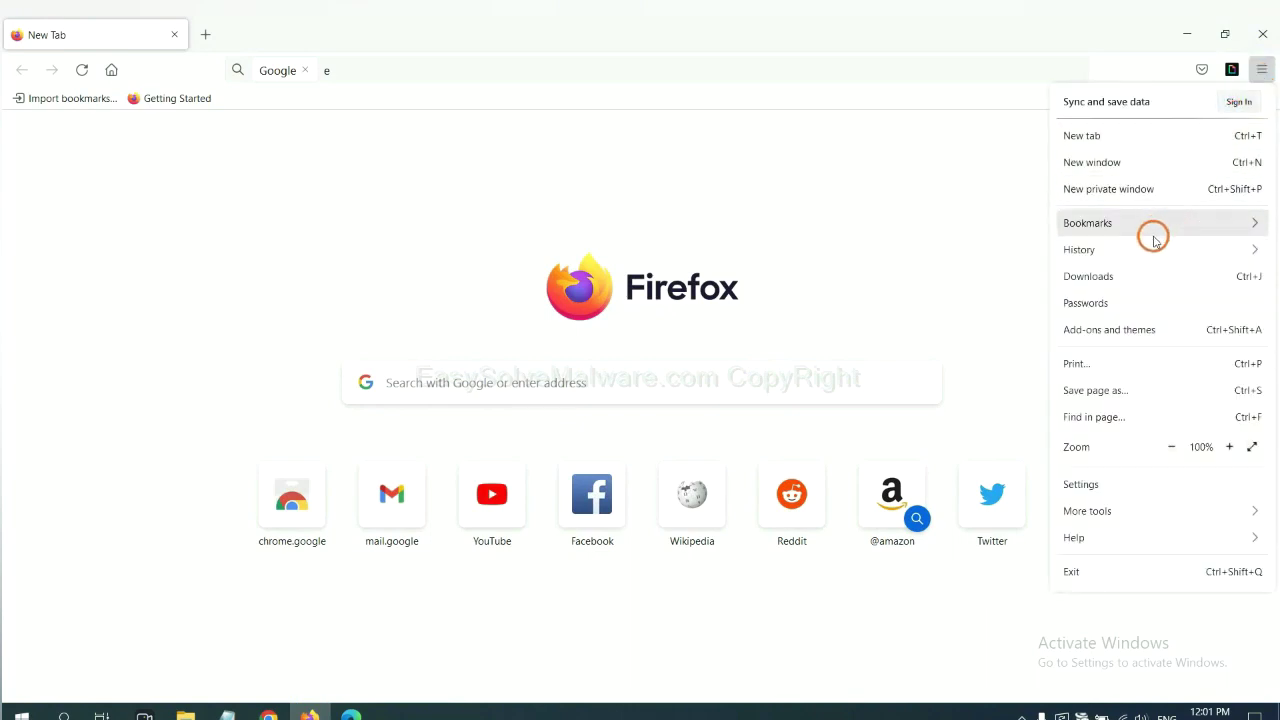
pyautogui.click(1119, 340)
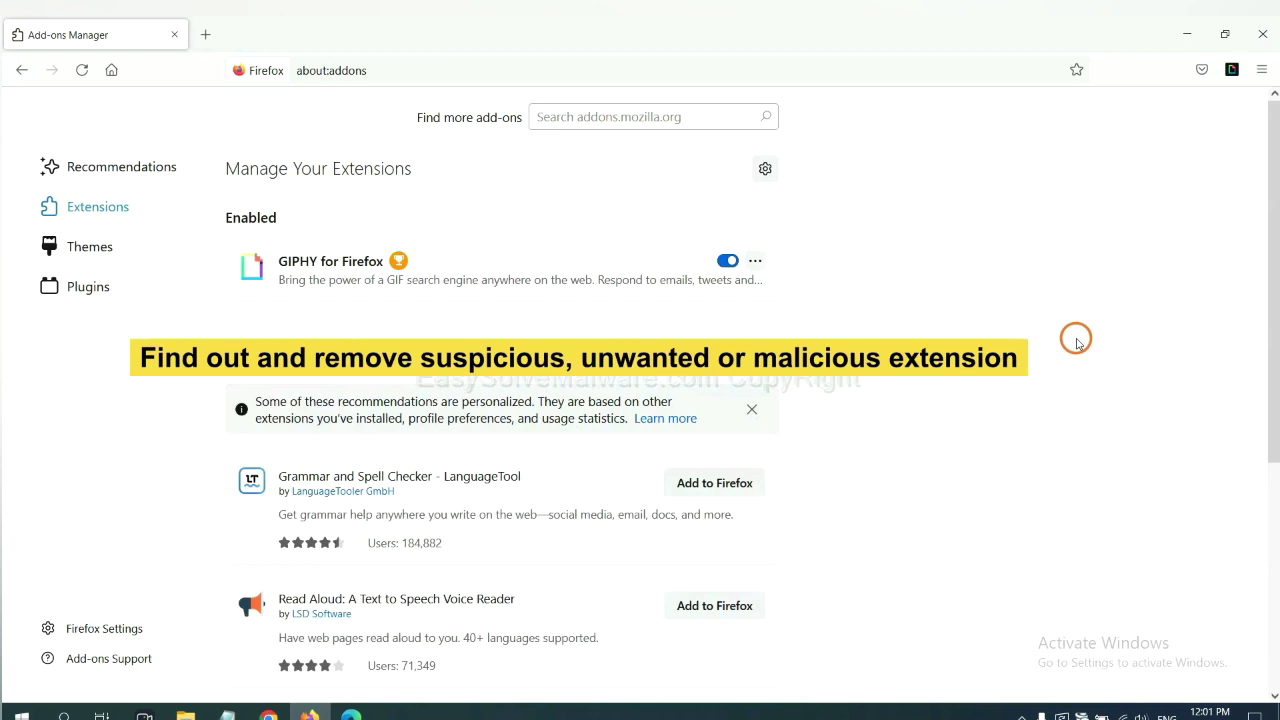
pyautogui.click(755, 261)
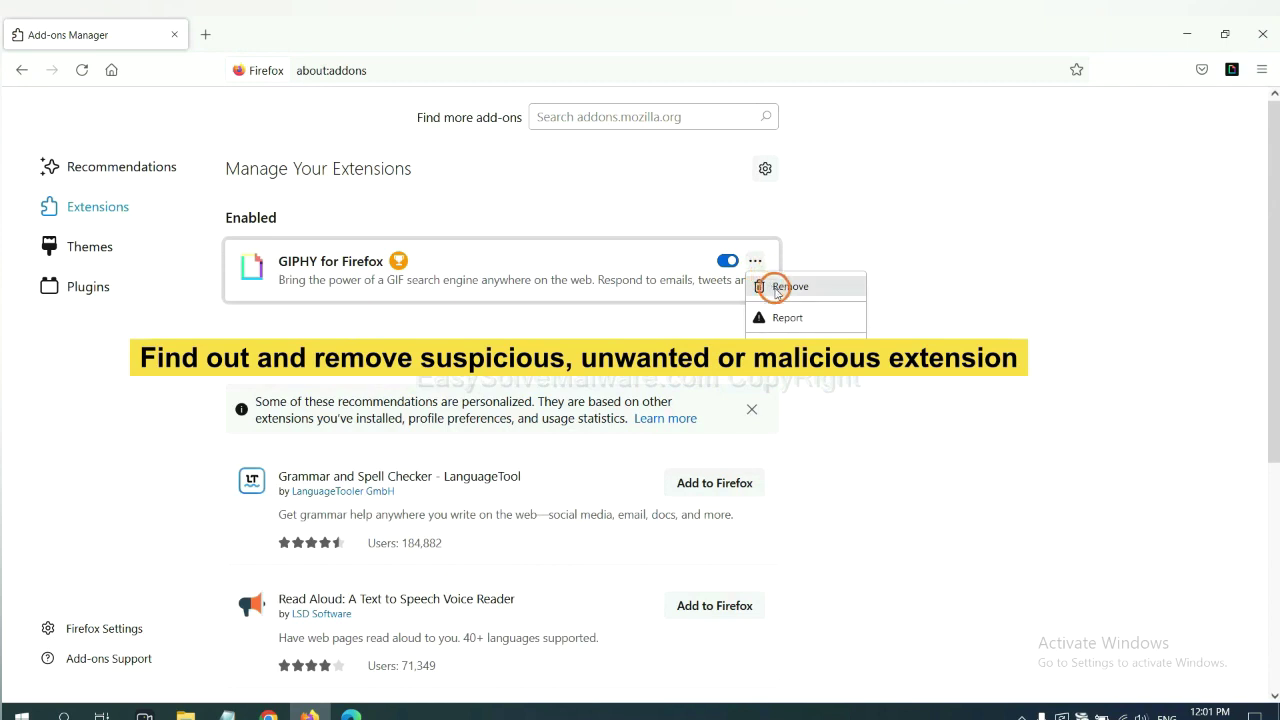
pyautogui.click(777, 288)
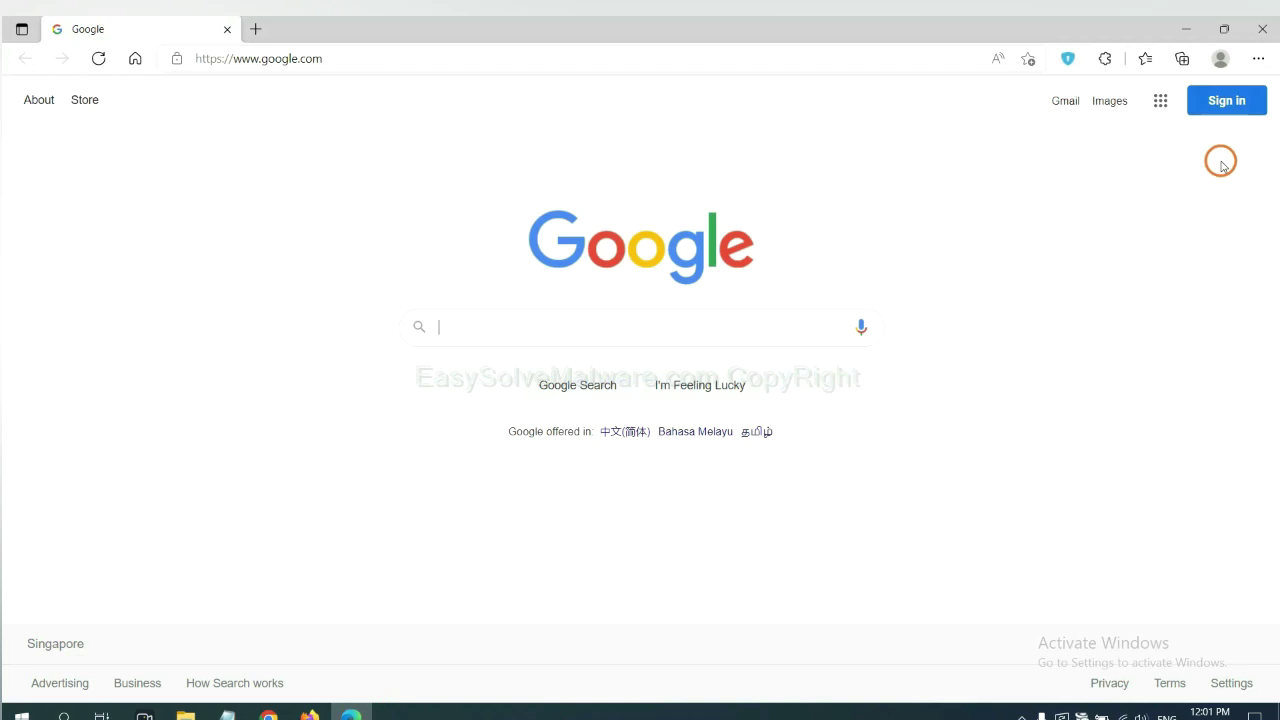
# - Remove the ArcVpn Free Fast VPN Proxy extension from Edge's Manage extensions page
pyautogui.click(1257, 60)
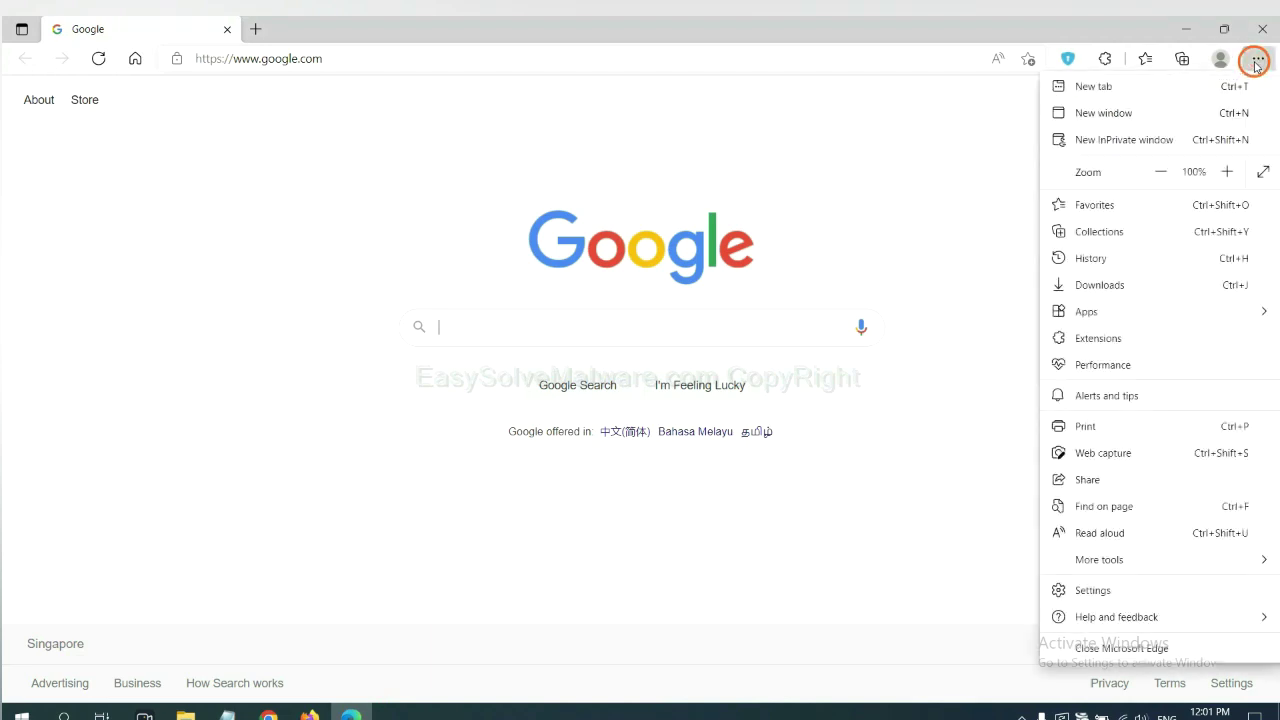
pyautogui.rightClick(1104, 340)
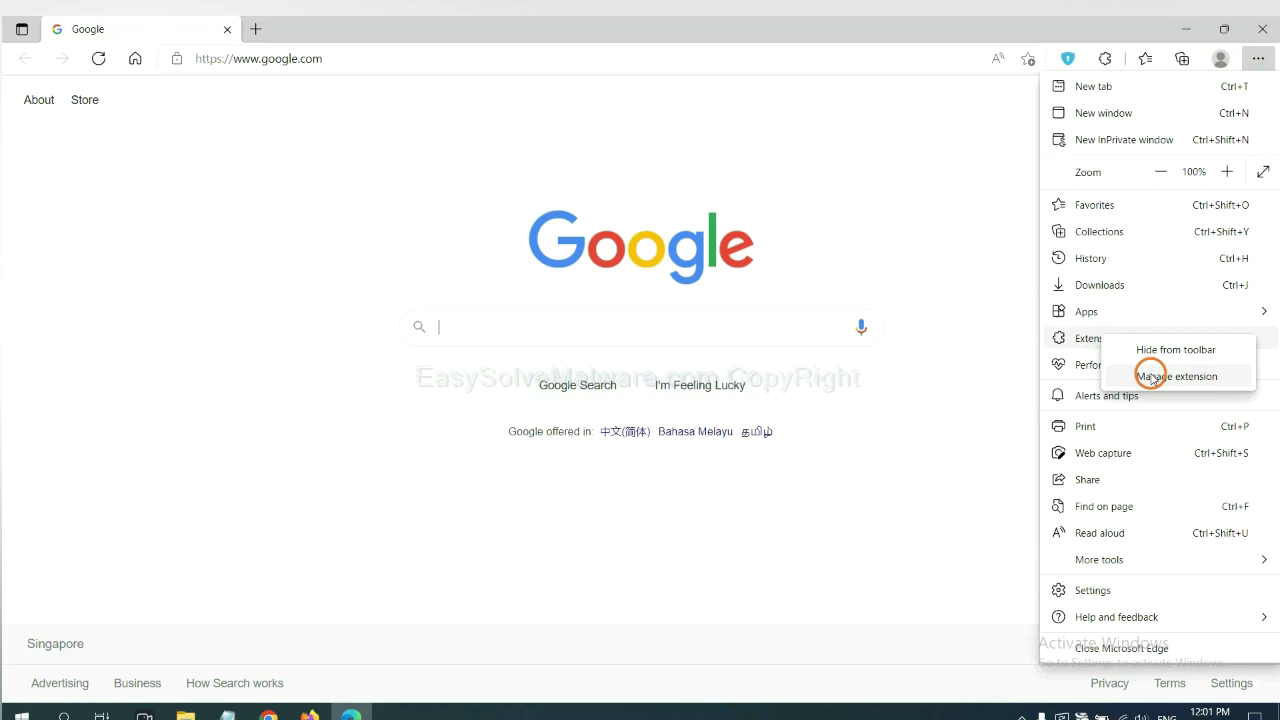
pyautogui.click(1150, 376)
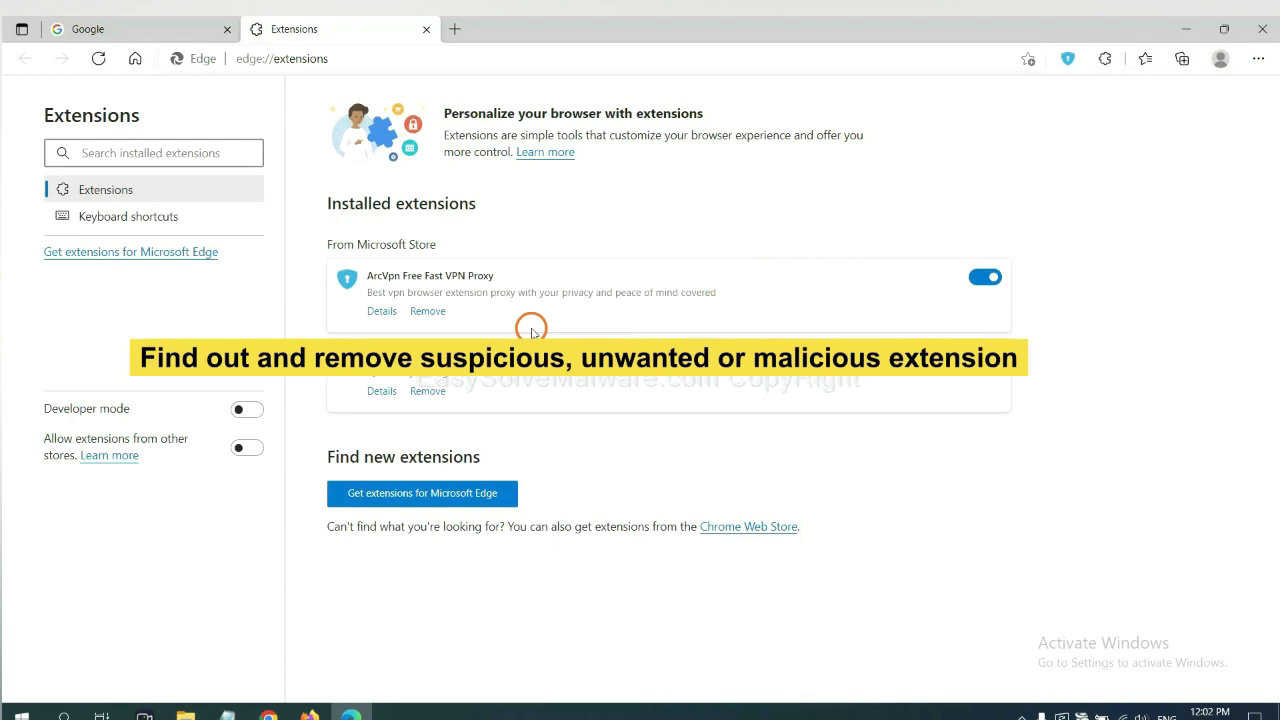
pyautogui.click(440, 314)
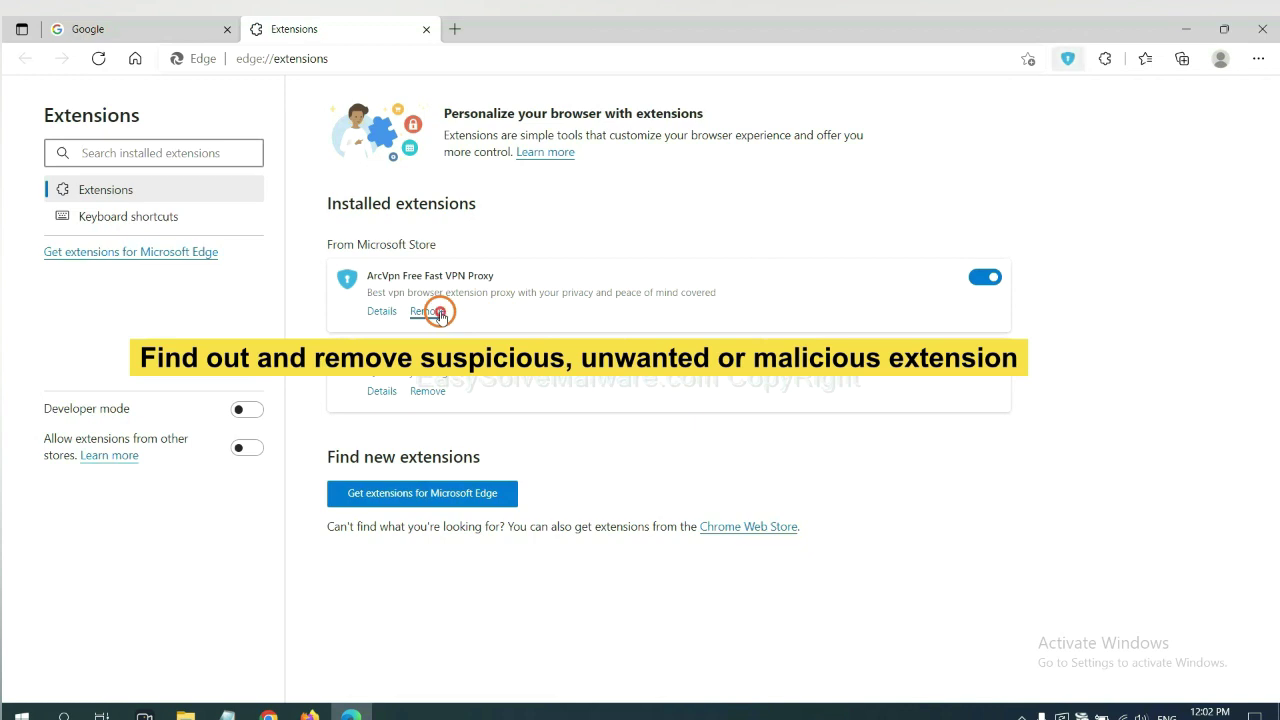
pyautogui.click(962, 177)
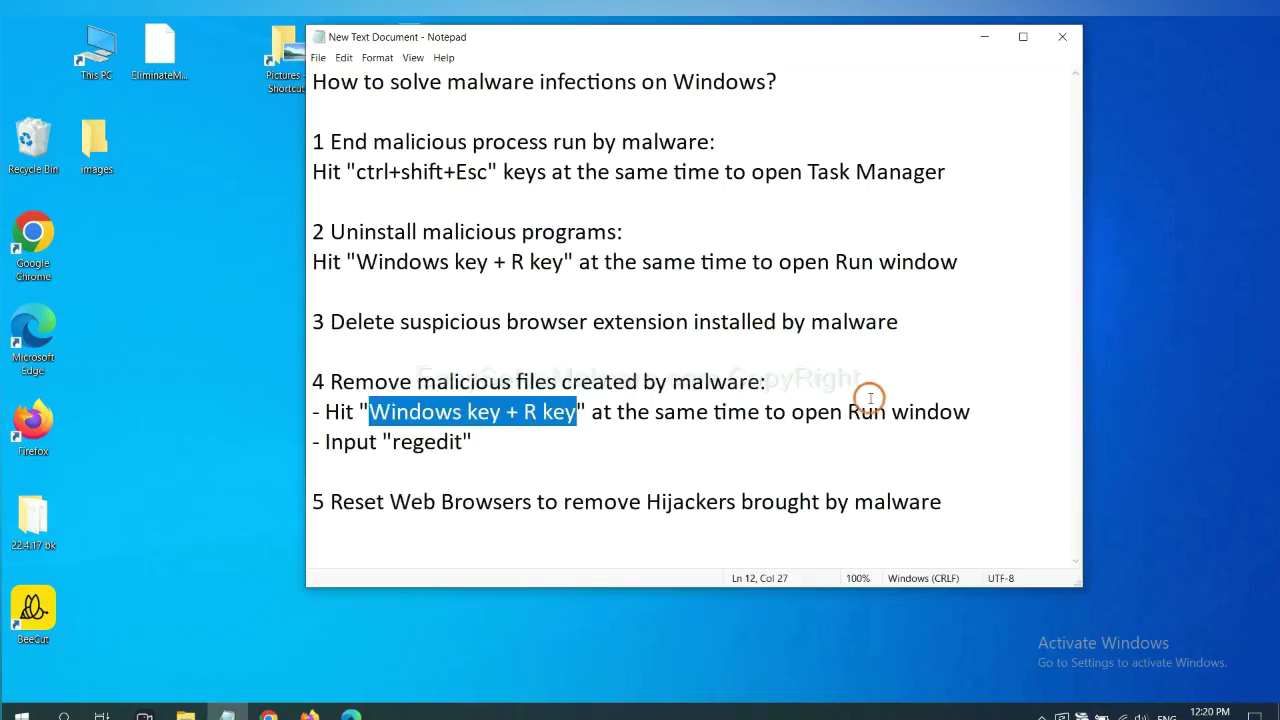
# - Review step 4 in the notes and open a Run dialog holding regedit beside the guide
pyautogui.click(870, 404)
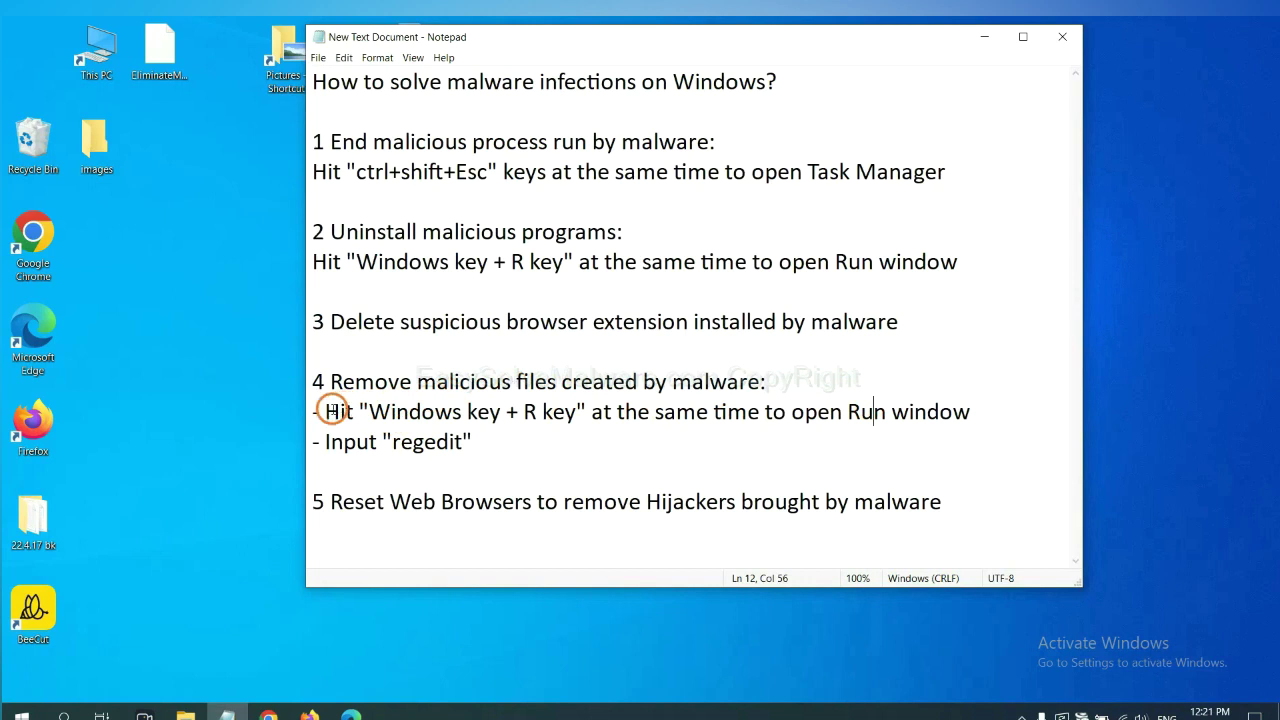
pyautogui.moveTo(326, 411); pyautogui.dragTo(745, 421)
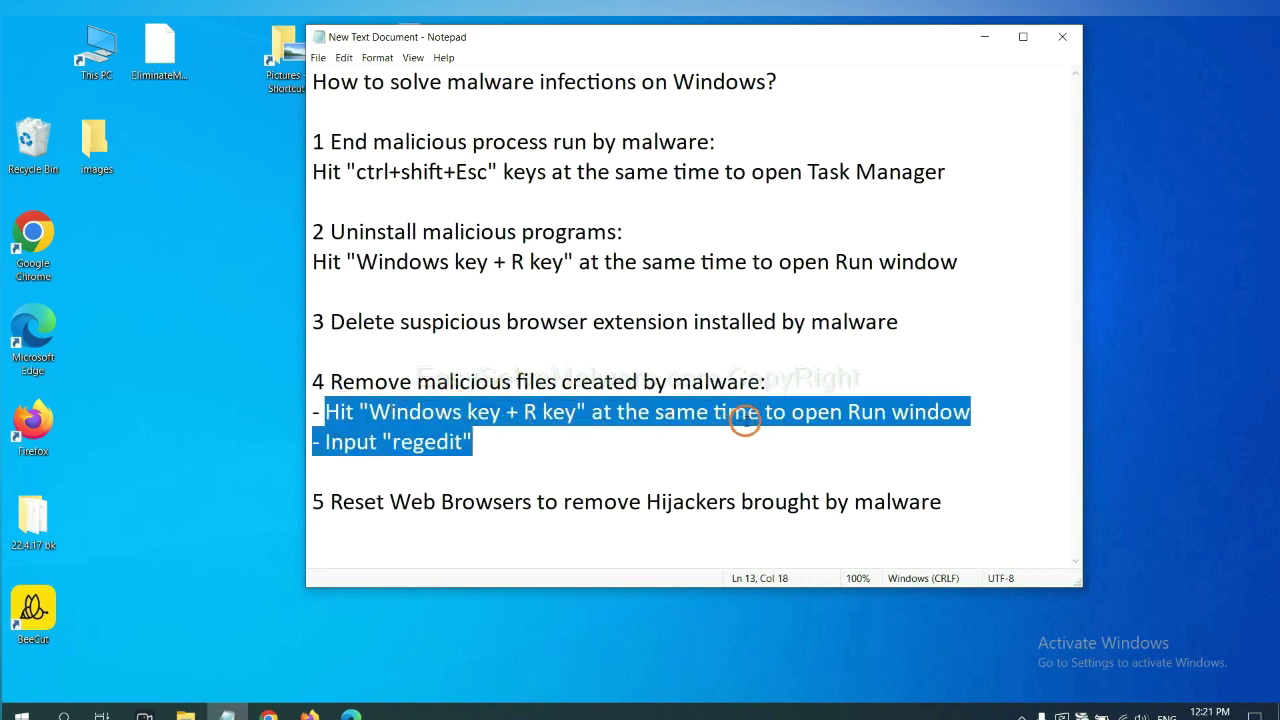
pyautogui.click(745, 421)
pyautogui.press('super+r')
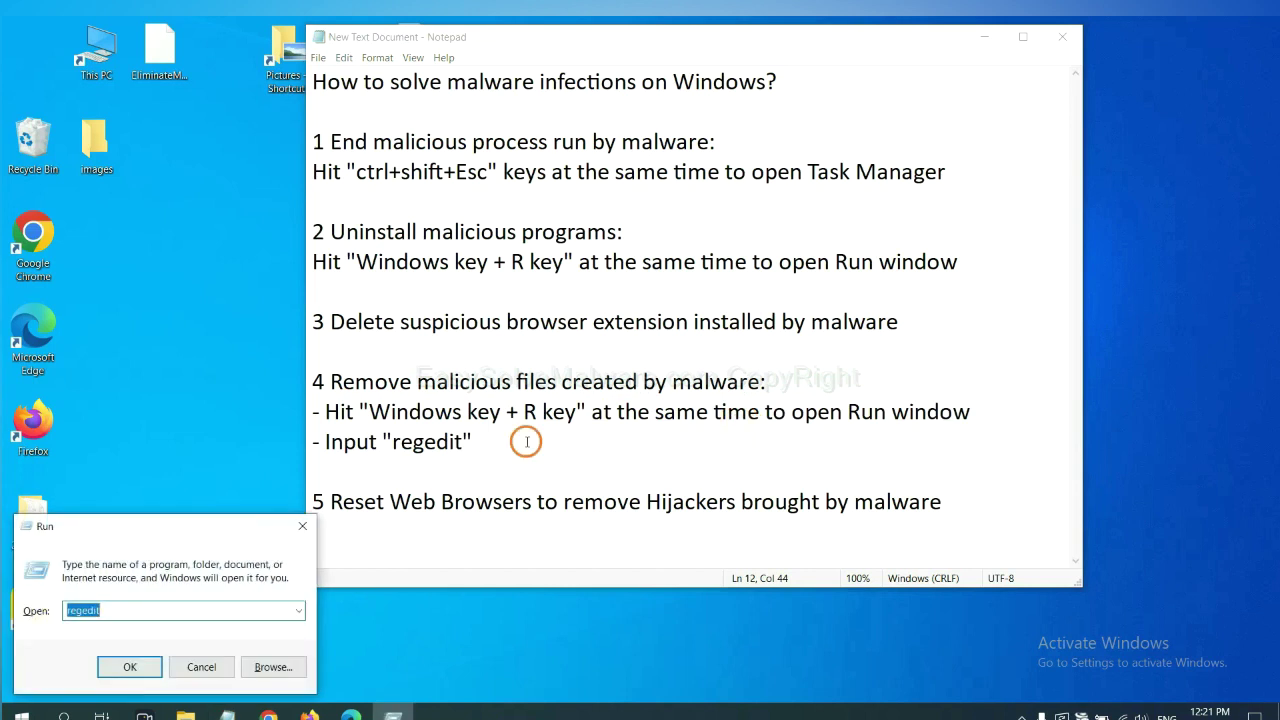
pyautogui.moveTo(243, 527); pyautogui.dragTo(1020, 285)
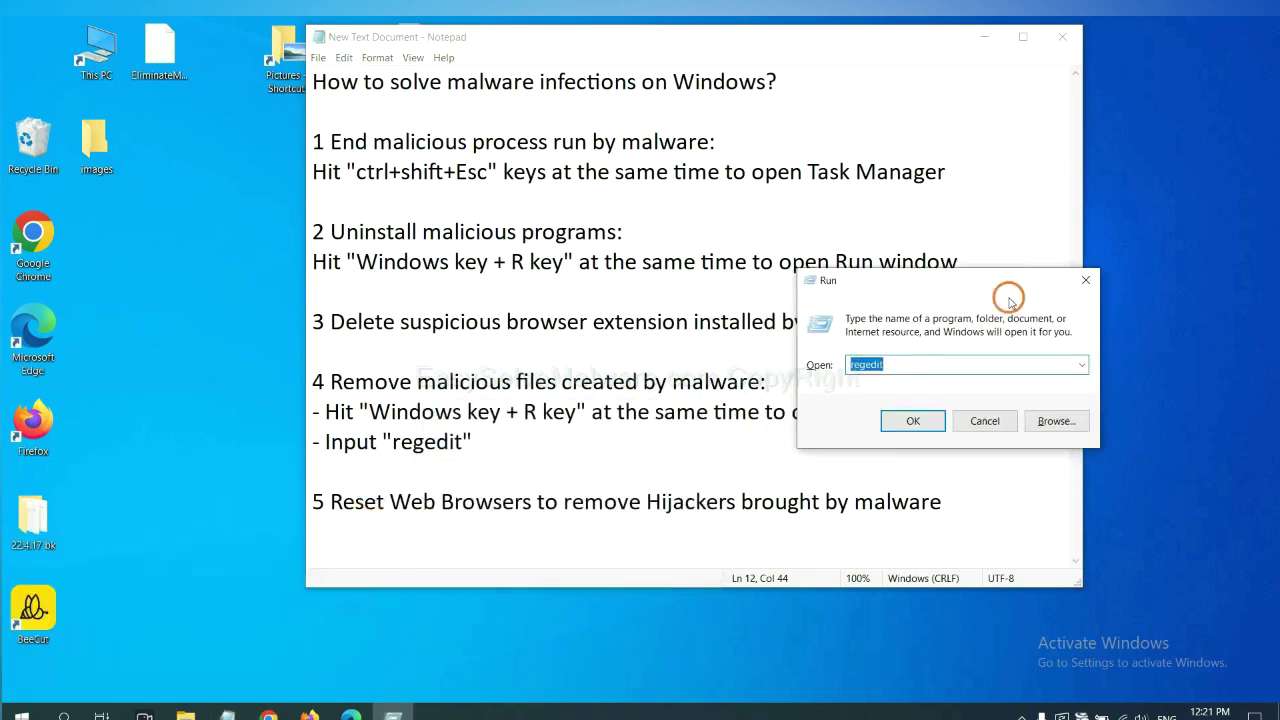
pyautogui.click(938, 363)
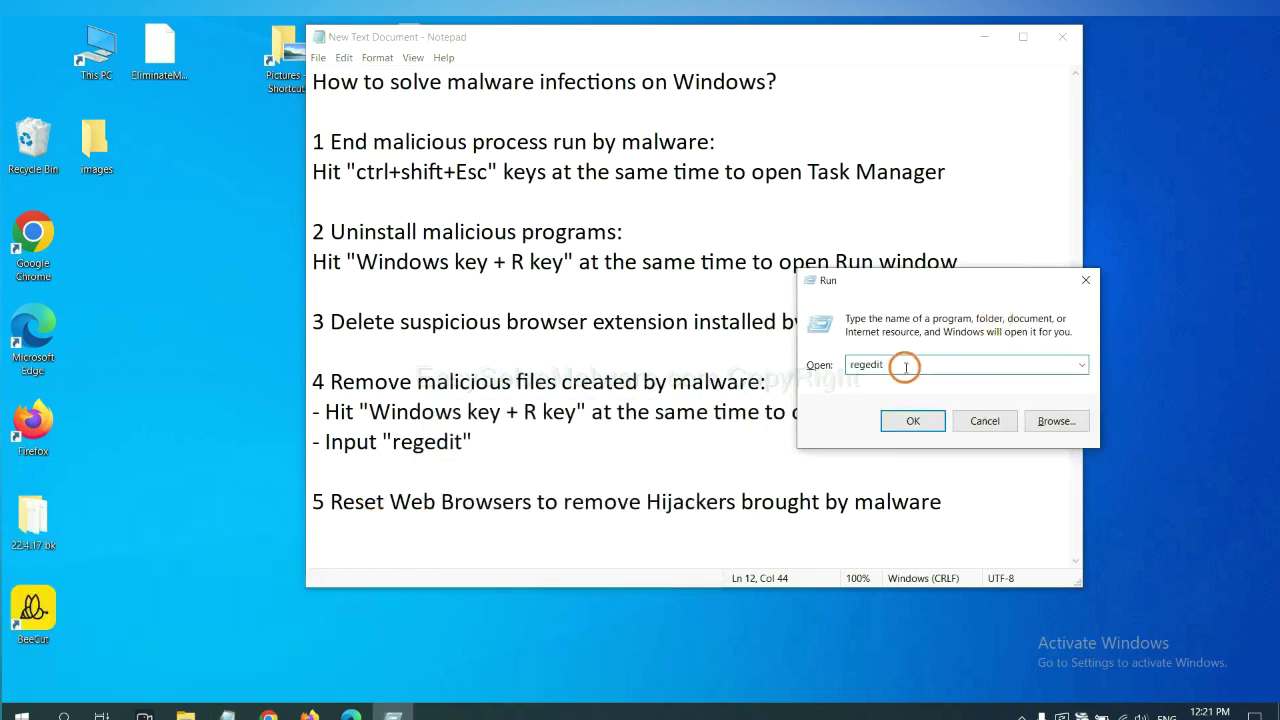
# - Launch Registry Editor with regedit and search the whole registry for 'beecut'
pyautogui.click(912, 421)
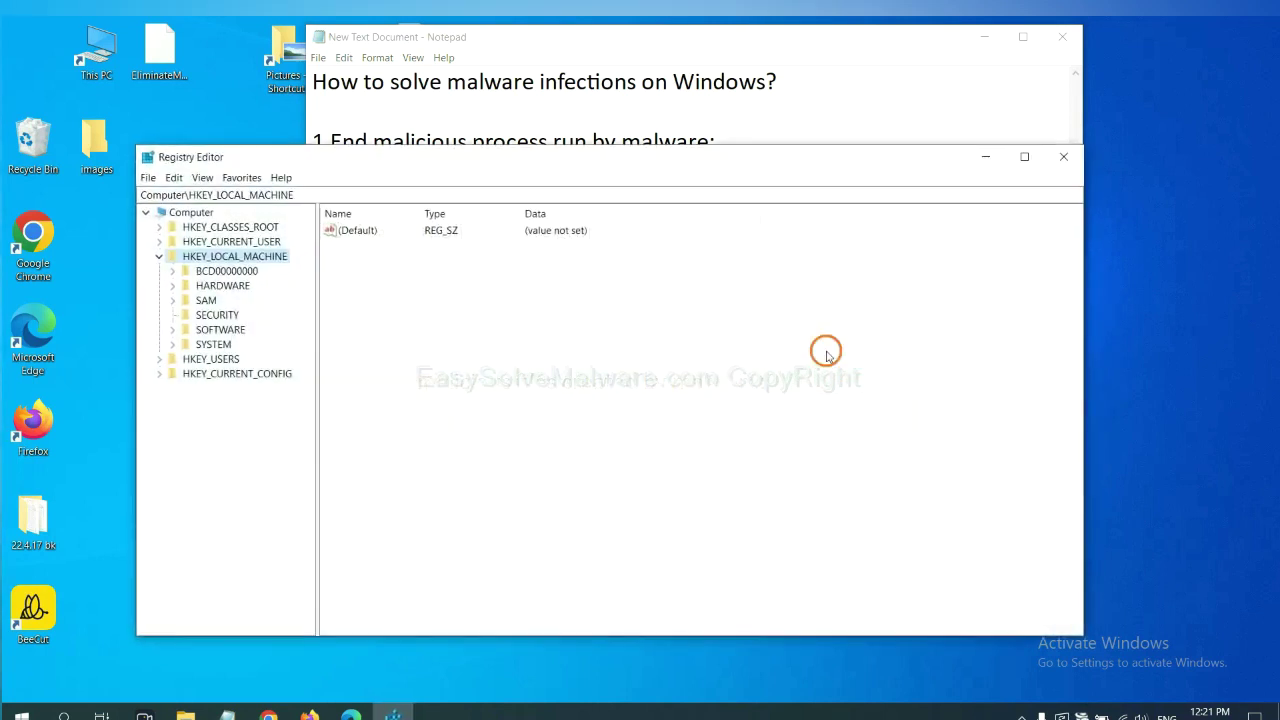
pyautogui.click(178, 180)
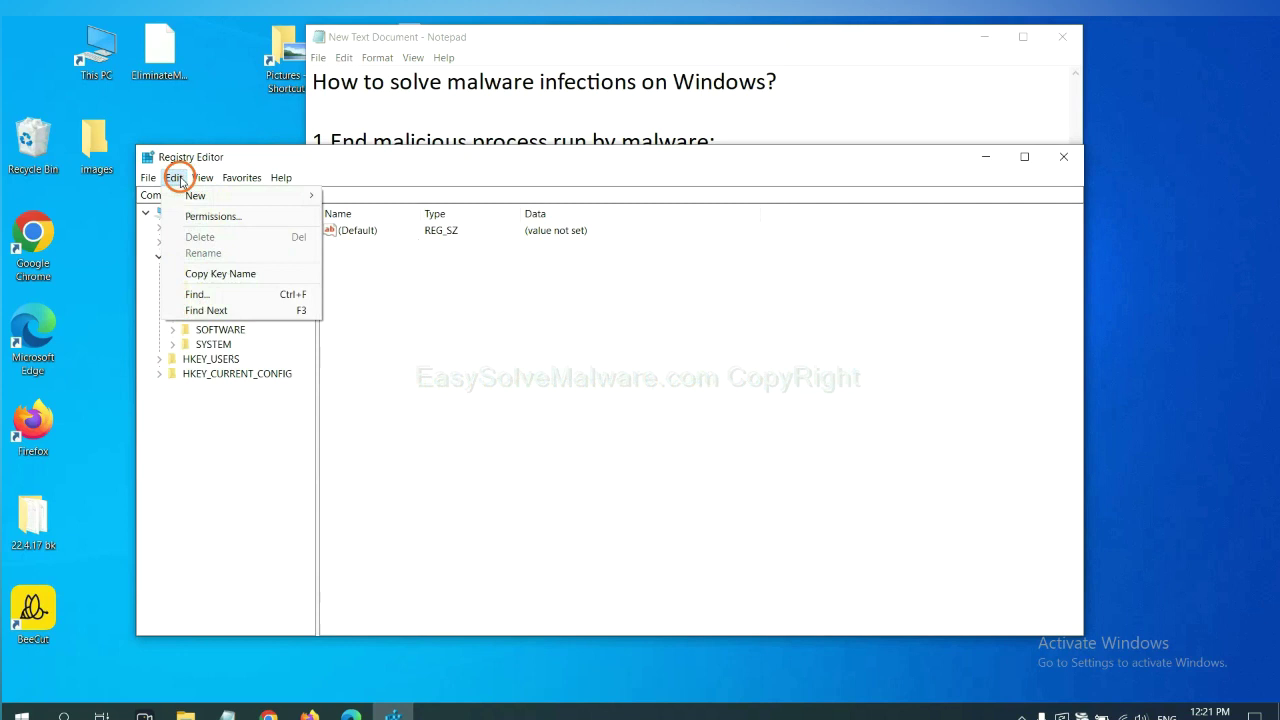
pyautogui.click(228, 296)
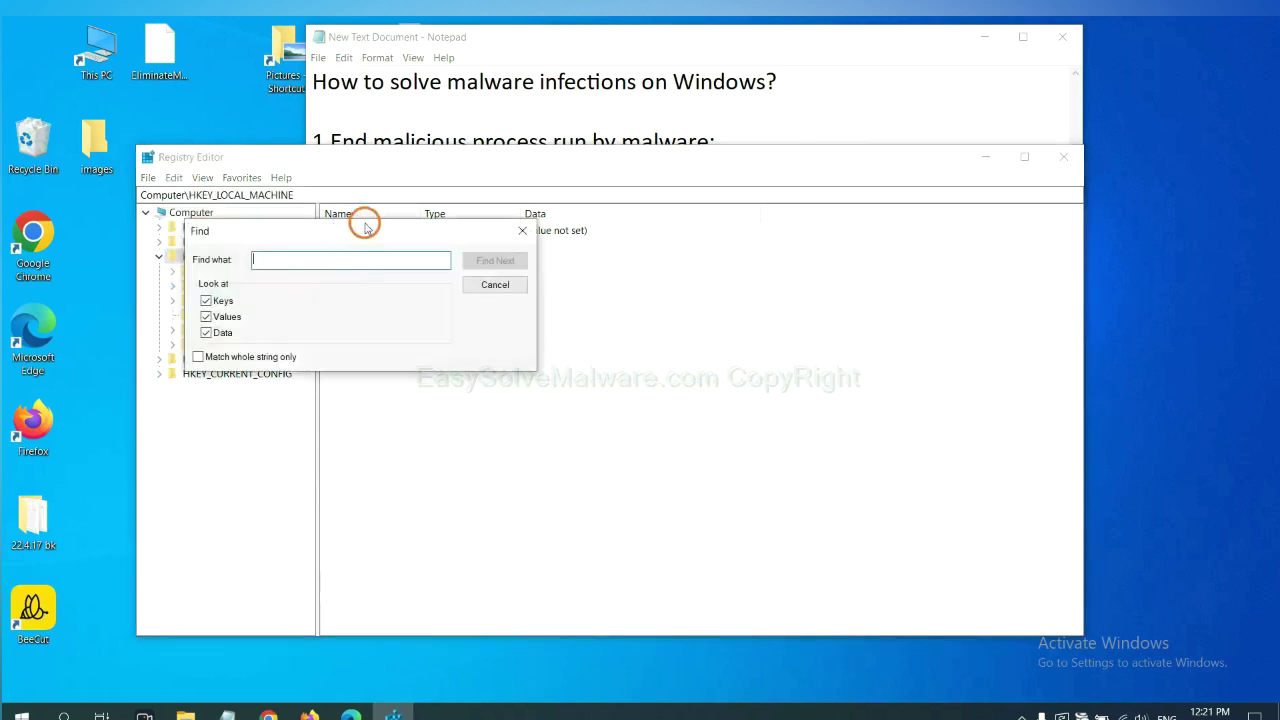
pyautogui.moveTo(363, 220); pyautogui.dragTo(511, 263)
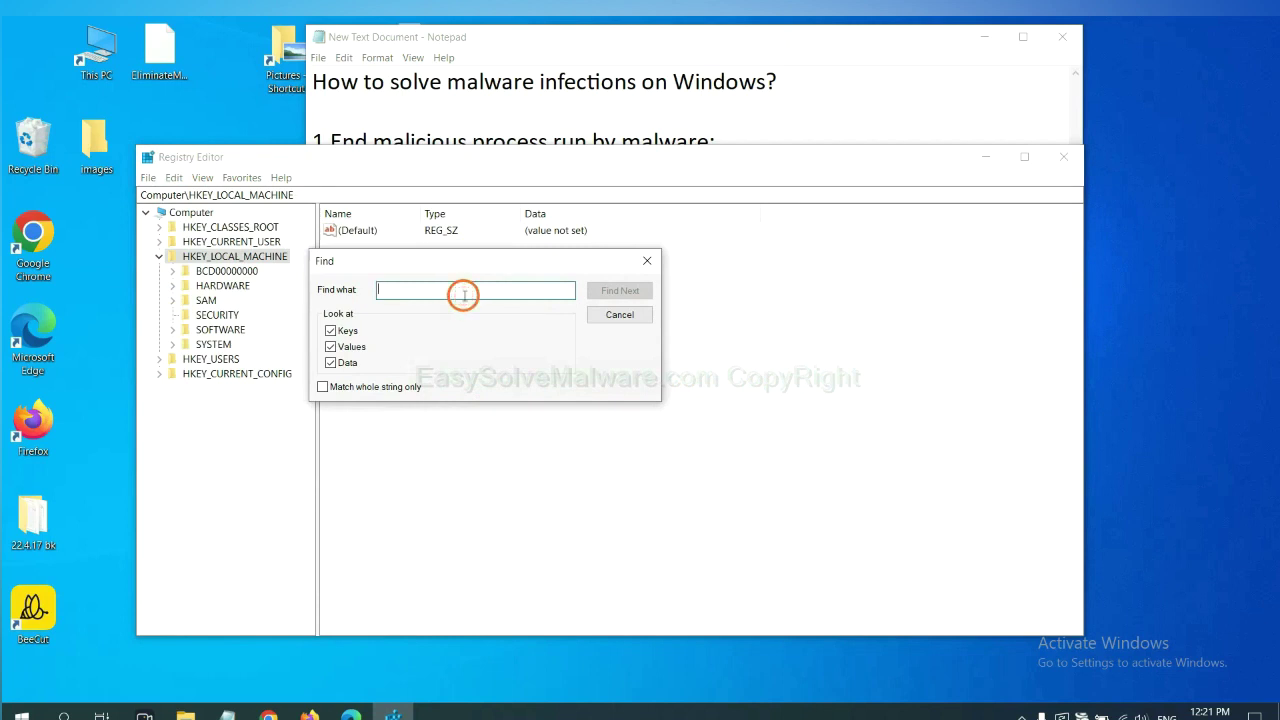
pyautogui.write('be')
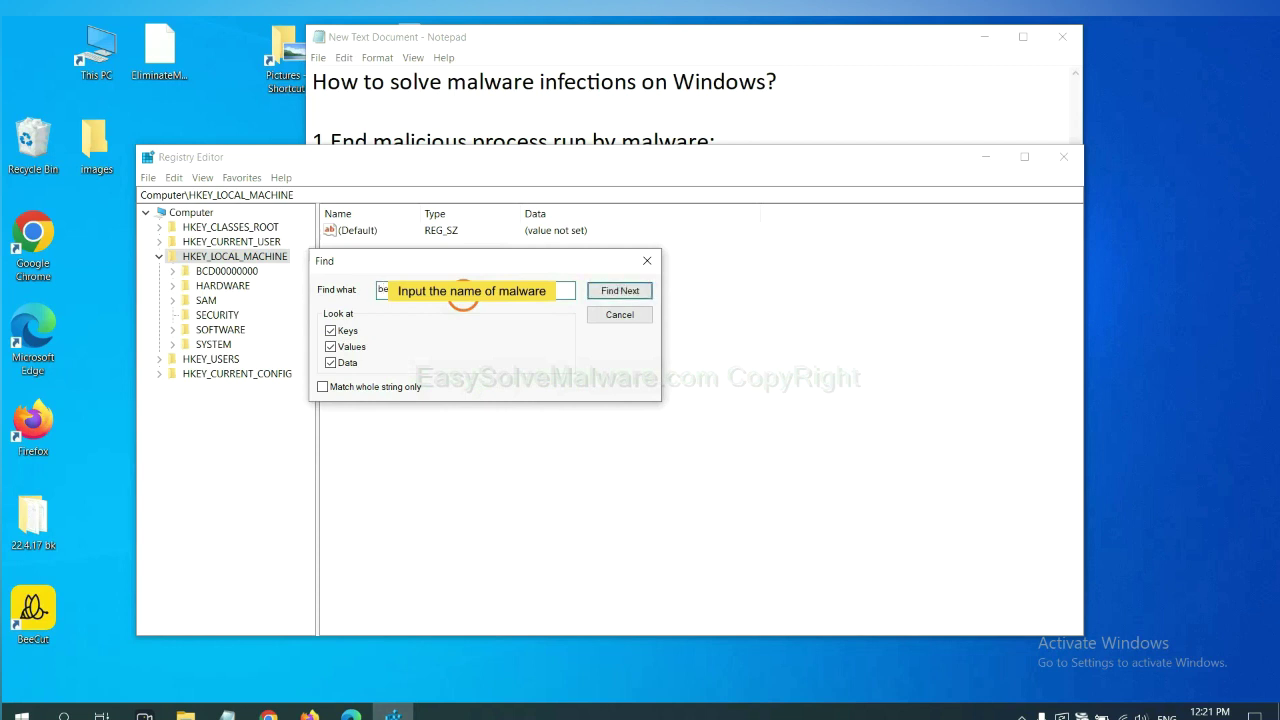
pyautogui.write('ecut')
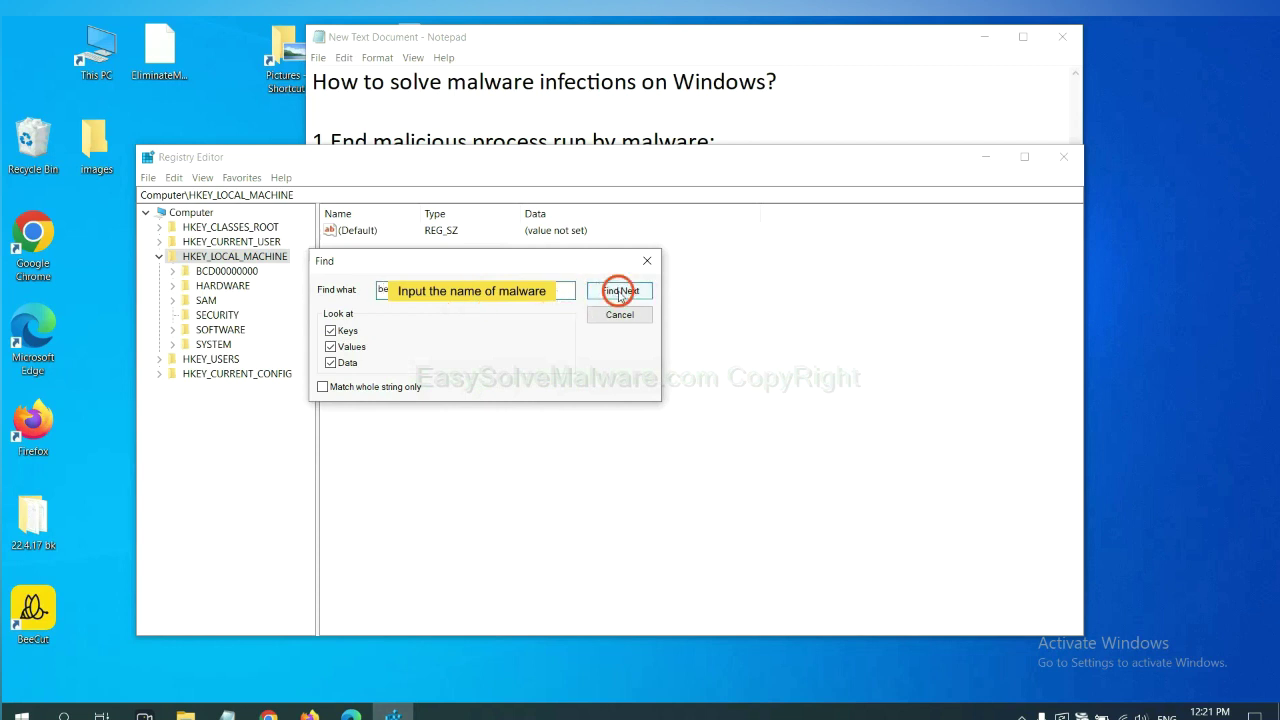
pyautogui.click(618, 291)
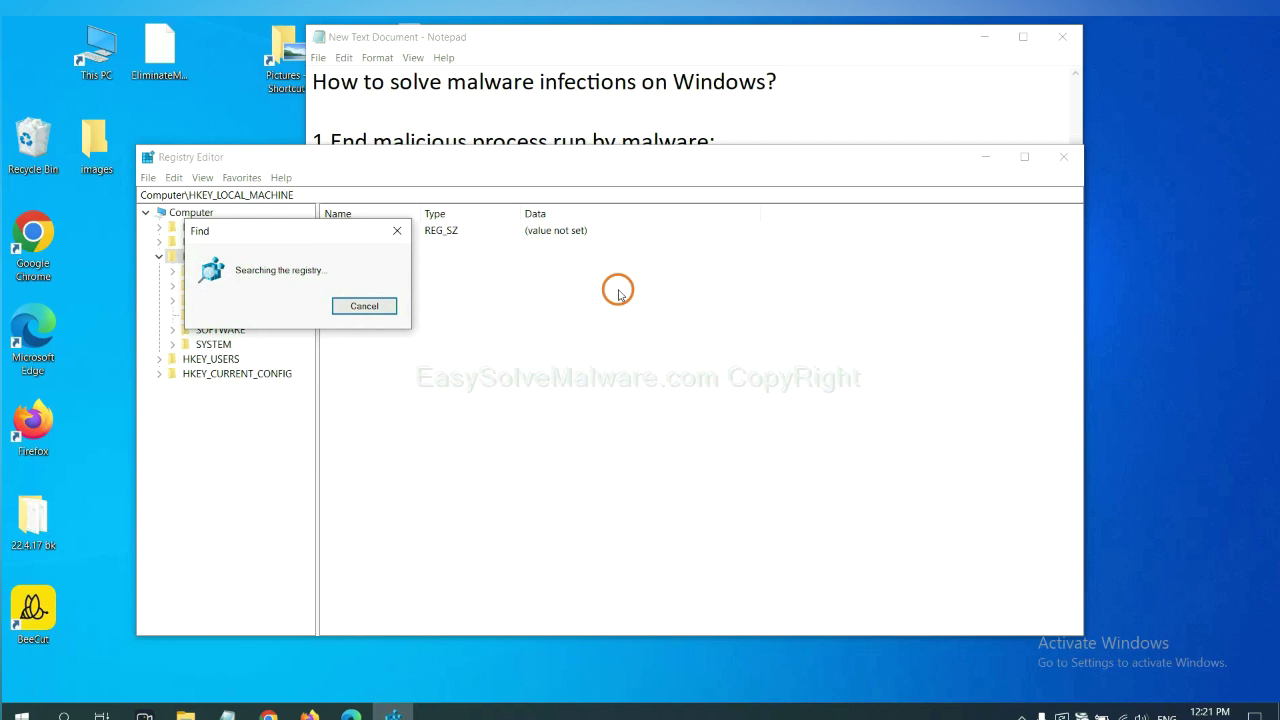
pyautogui.moveTo(320, 228); pyautogui.dragTo(505, 224)
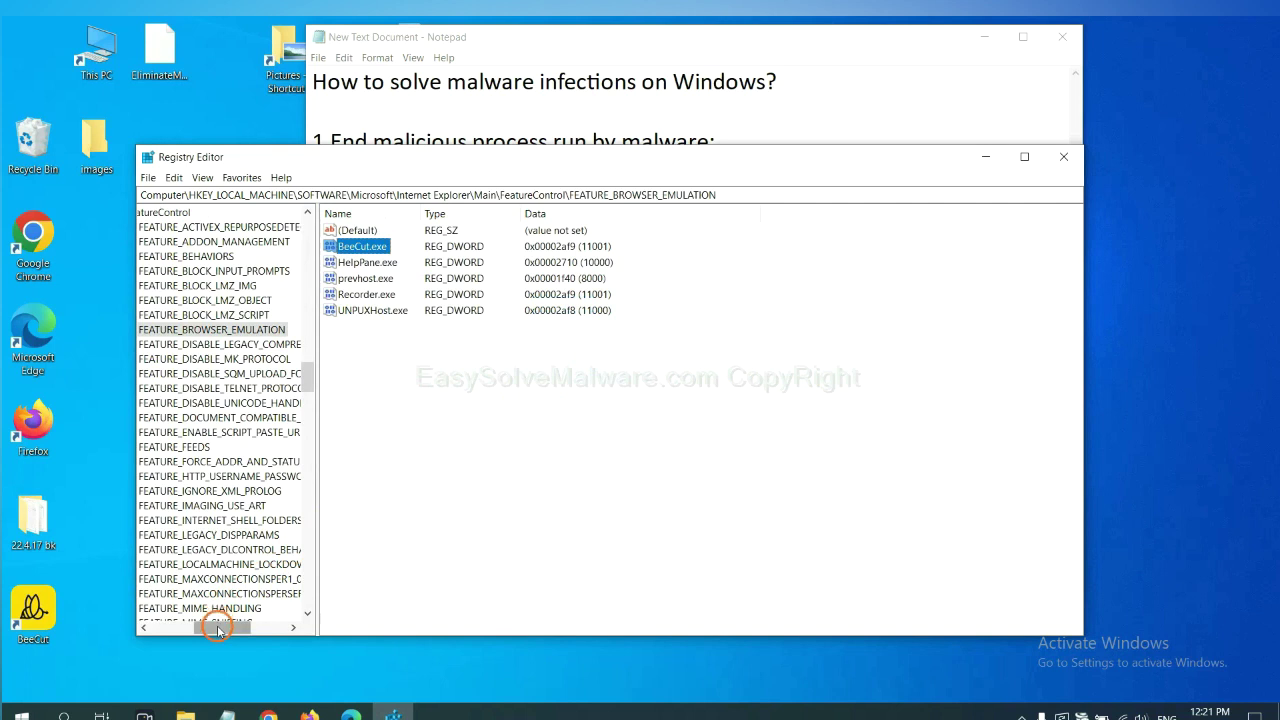
pyautogui.moveTo(219, 630)
pyautogui.mouseDown()
pyautogui.moveTo(189, 625)
pyautogui.moveTo(206, 626)
pyautogui.mouseUp()
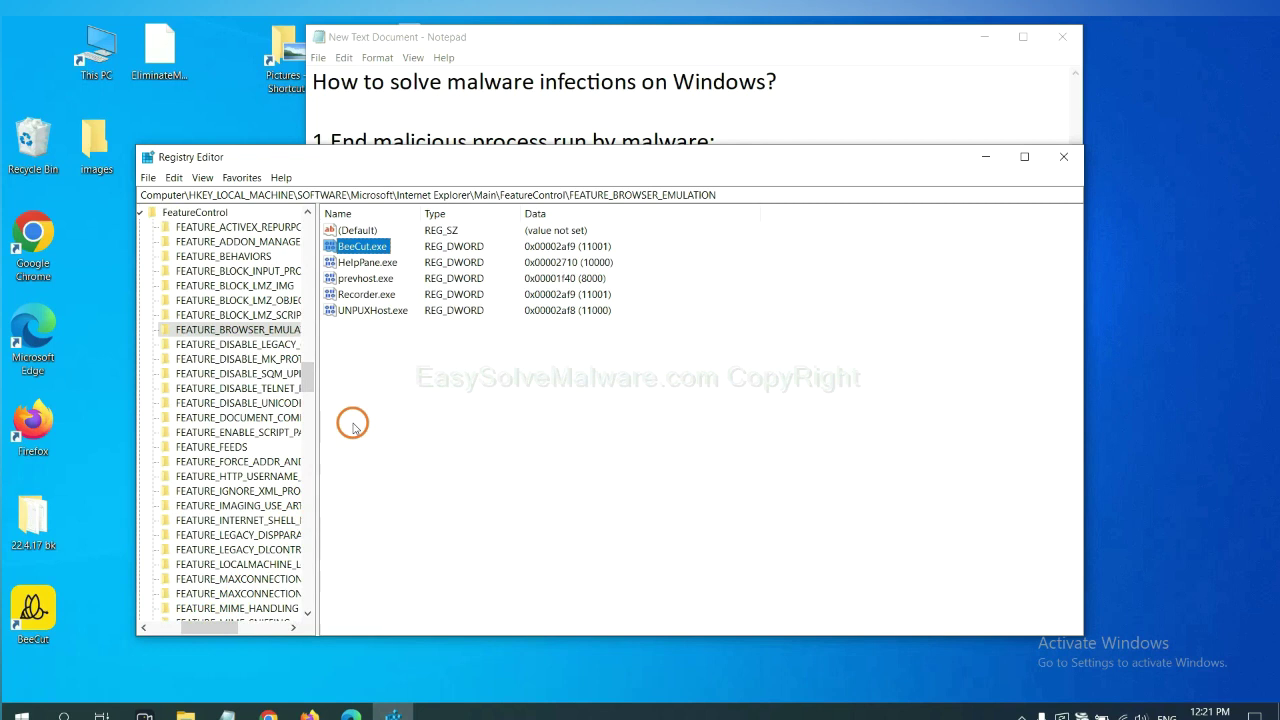
pyautogui.rightClick(261, 330)
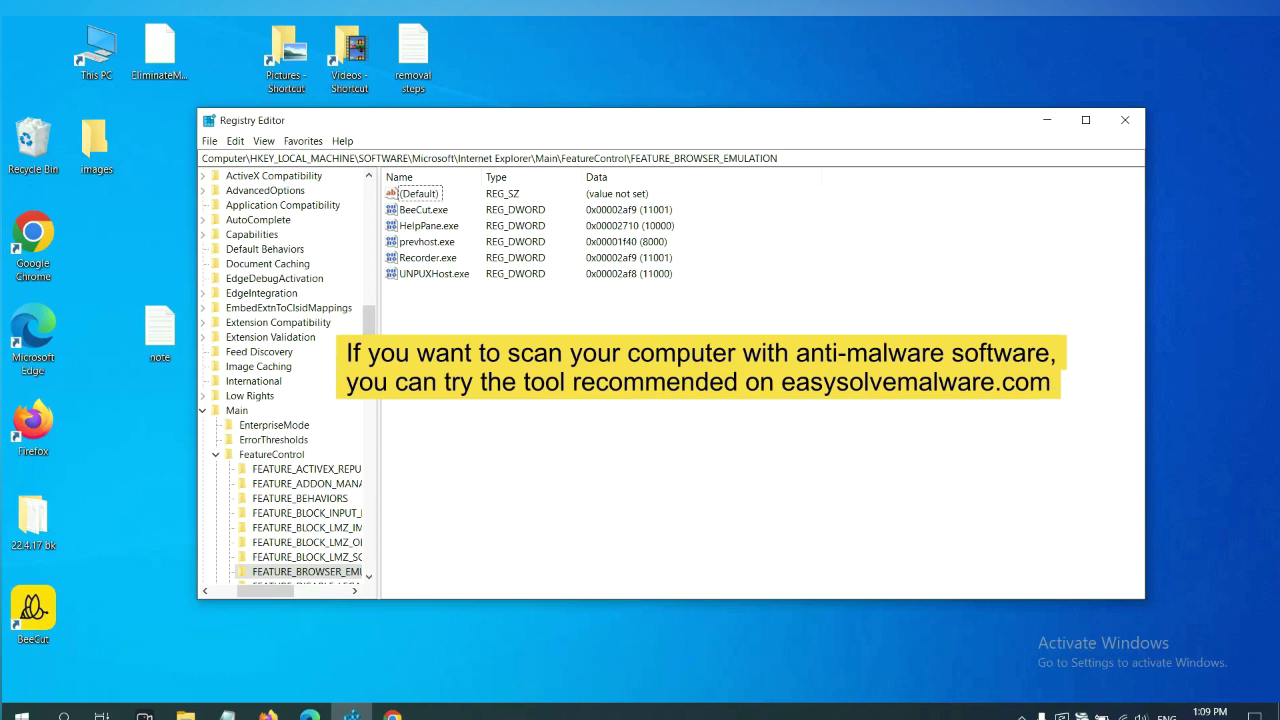
# - Bring up the easysolvemalware.com removal guide in Chrome and scroll through its Windows and Mac steps
pyautogui.click(406, 712)
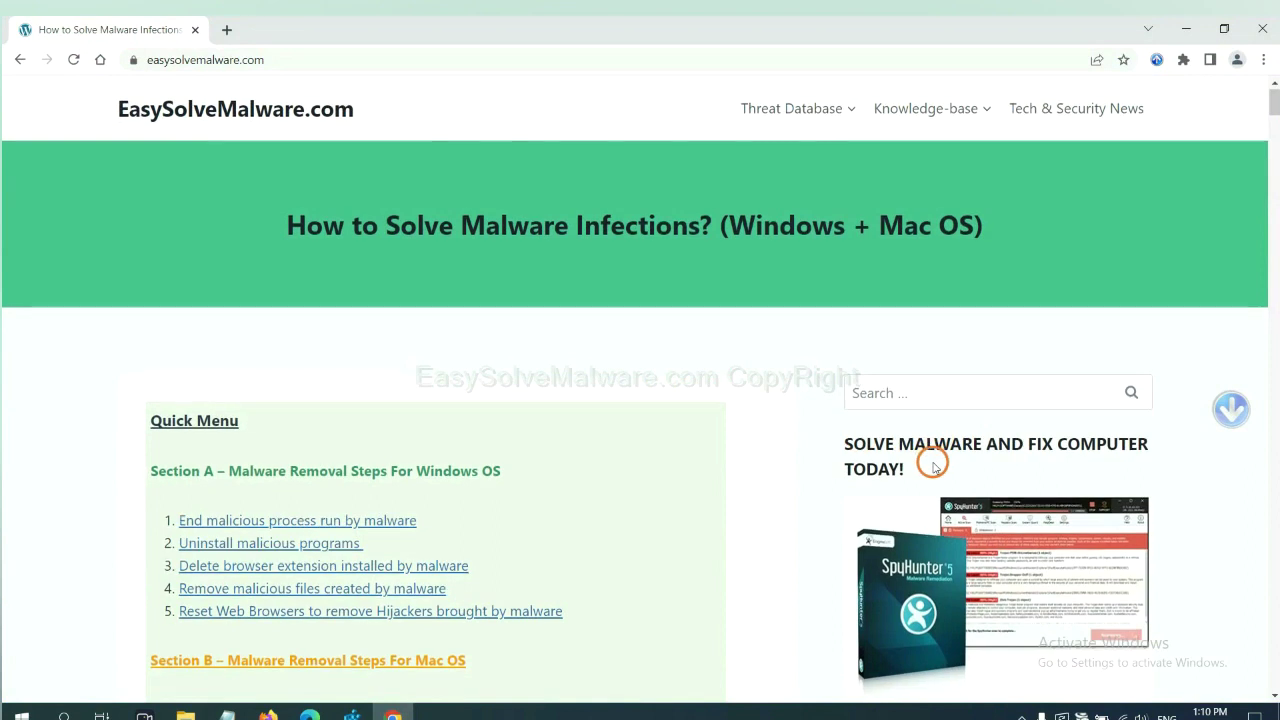
pyautogui.scroll(-1, 931, 460)
pyautogui.scroll(1, 923, 420)
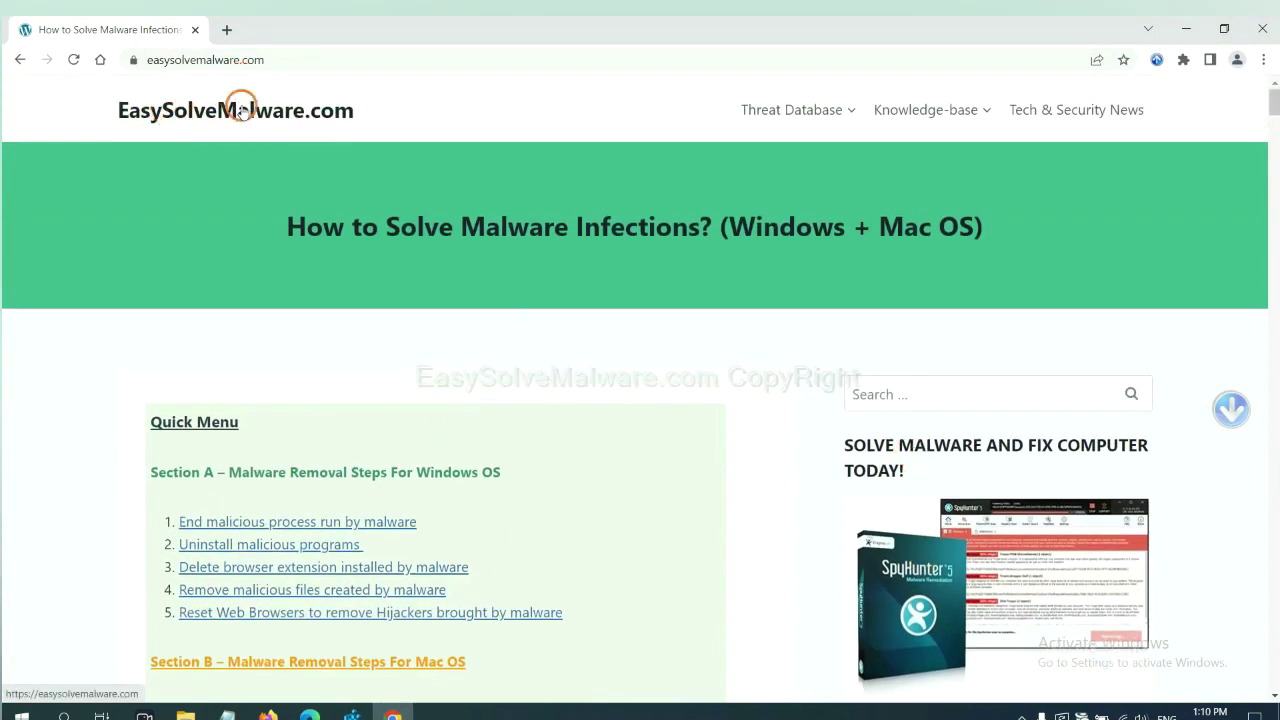
pyautogui.scroll(-3, 1063, 514)
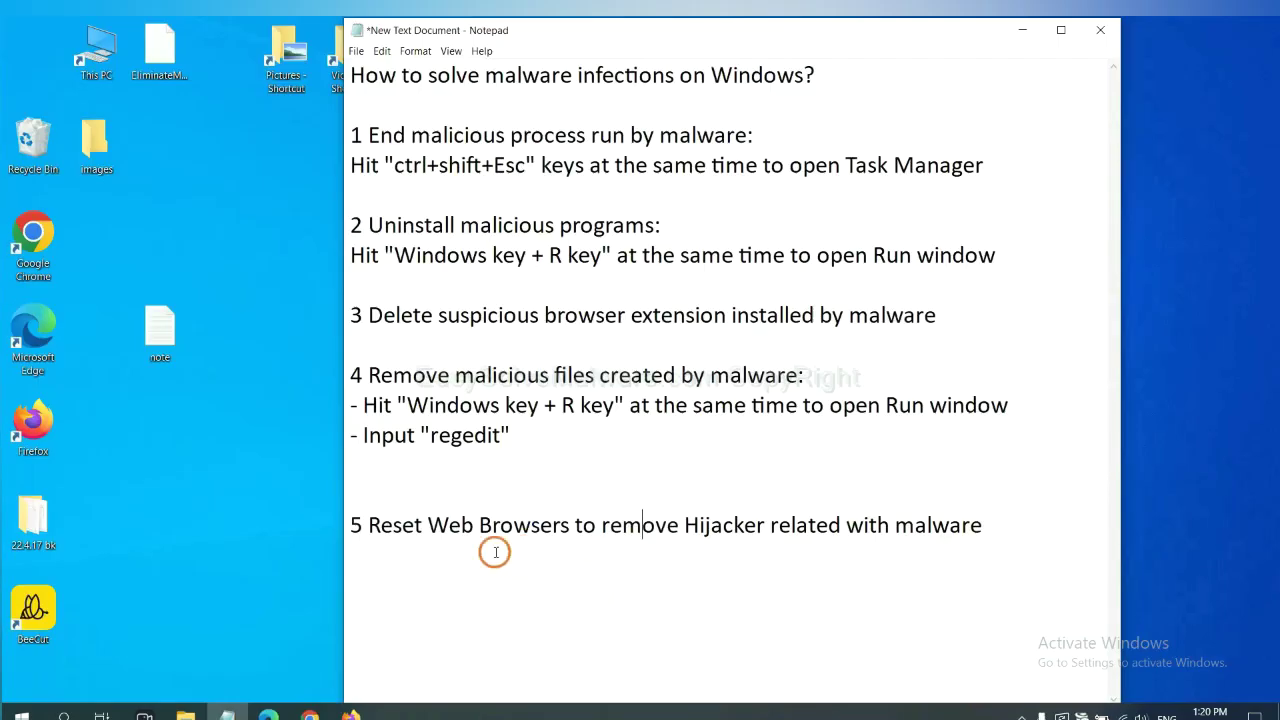
# - Search Chrome settings for 'reset', open the Restore-to-original-defaults confirmation, then switch to Firefox
pyautogui.click(310, 716)
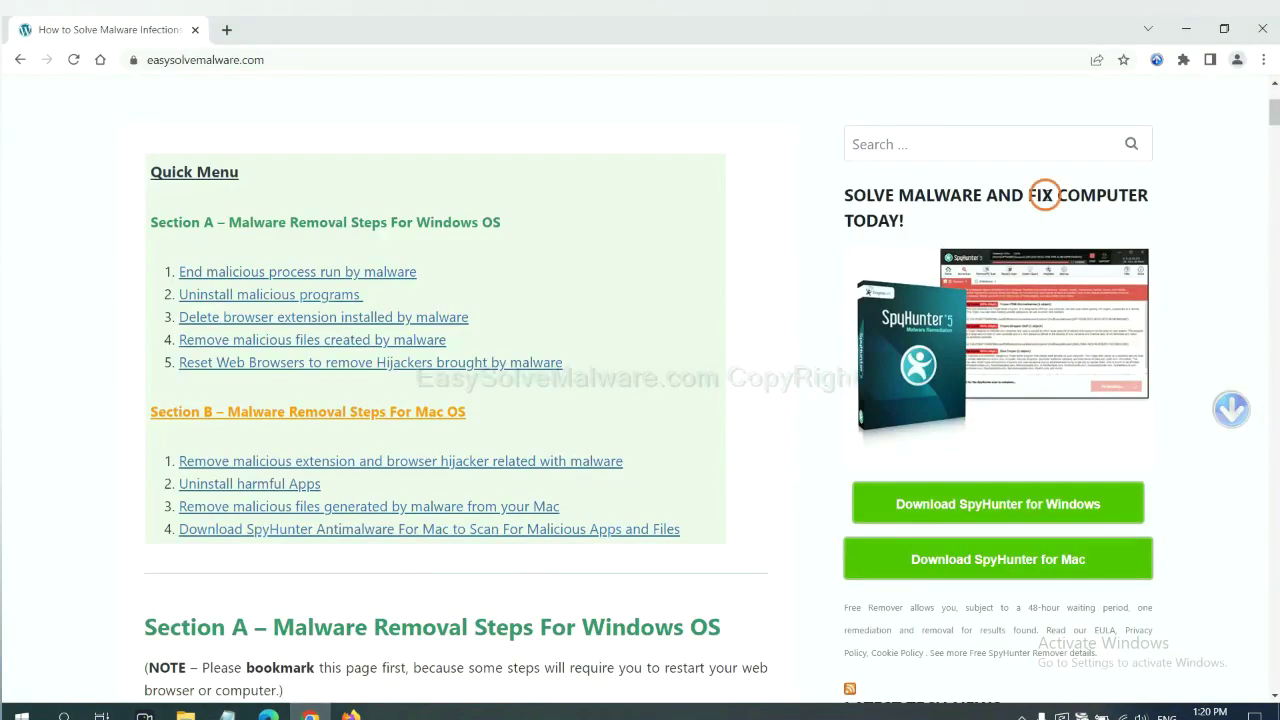
pyautogui.click(1265, 61)
pyautogui.click(1118, 340)
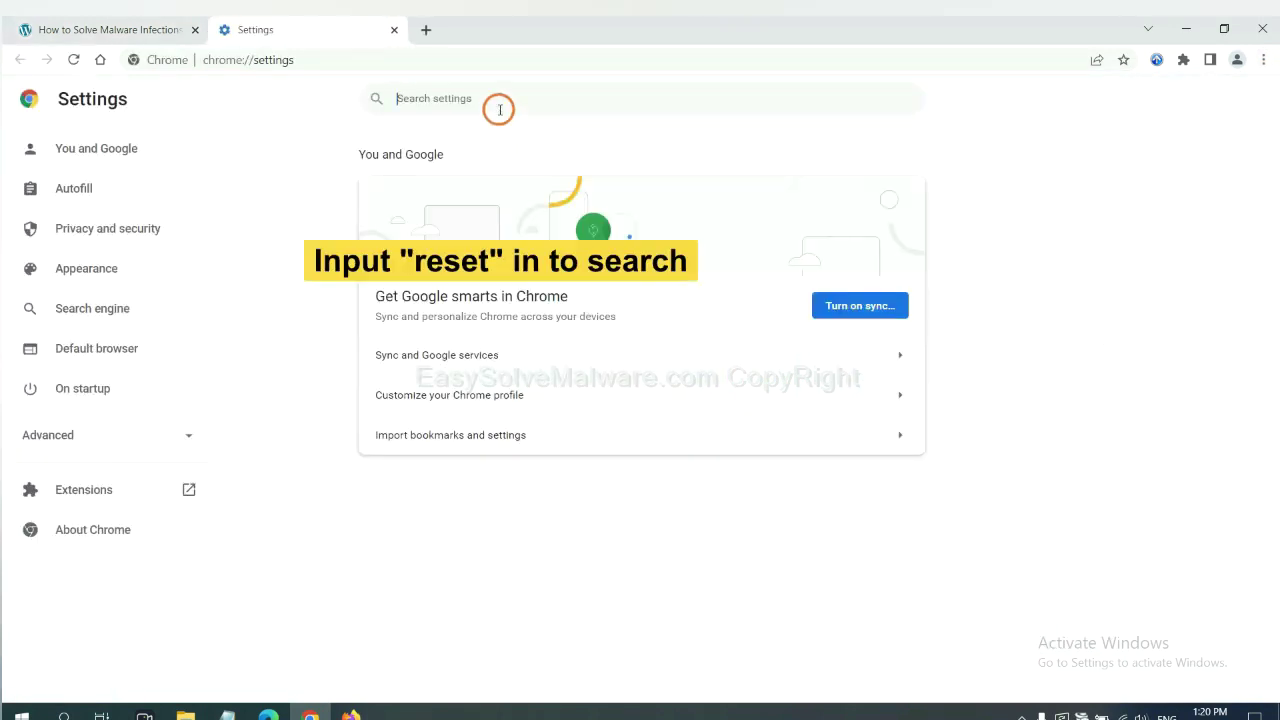
pyautogui.write('reset')
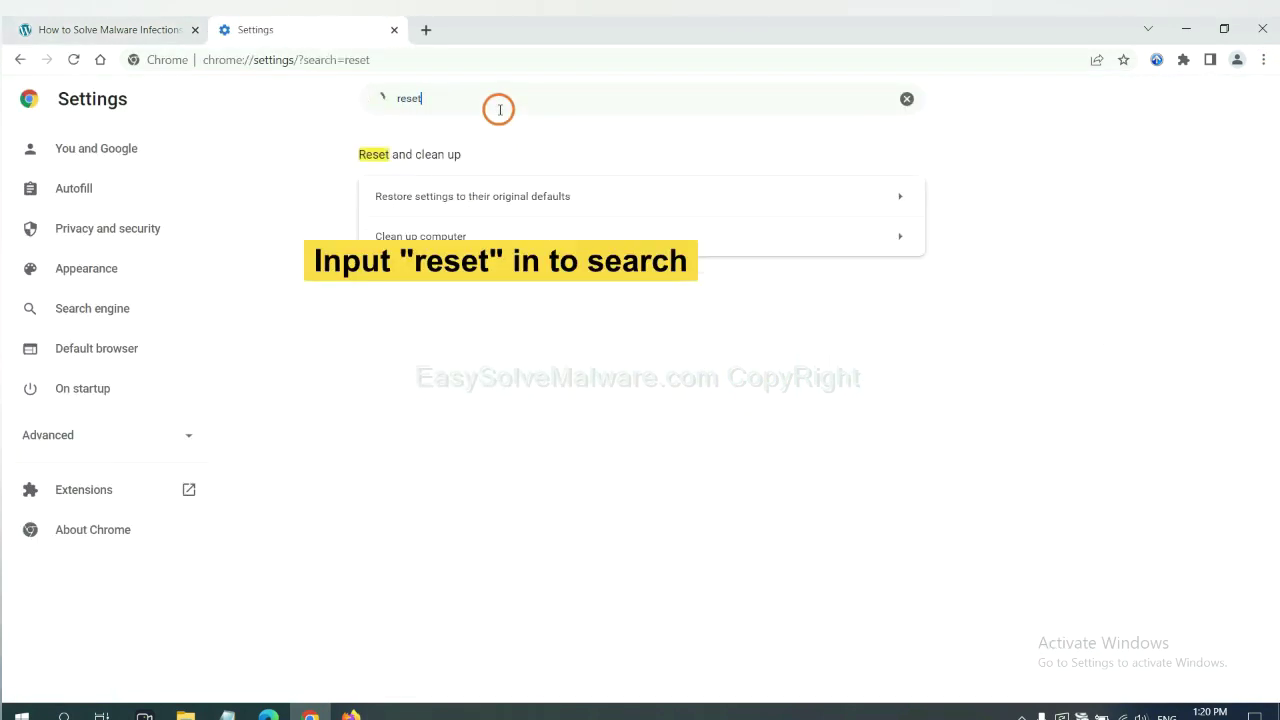
pyautogui.click(565, 197)
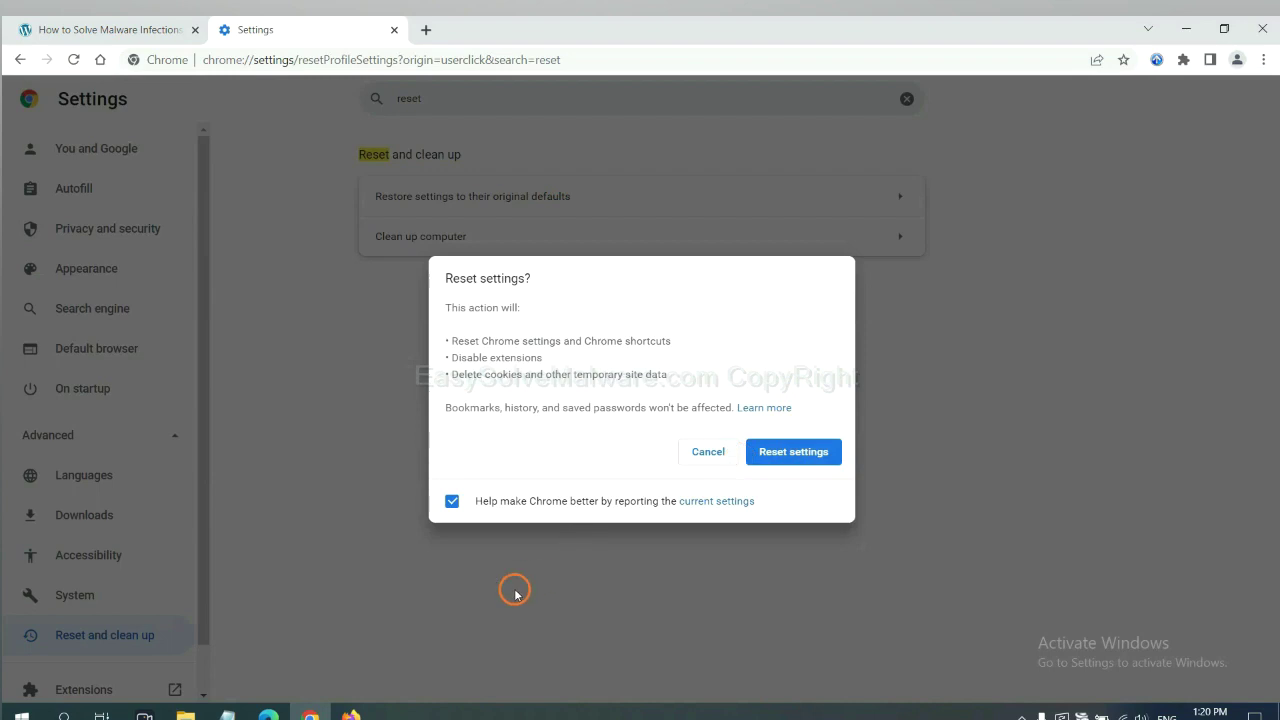
pyautogui.click(354, 711)
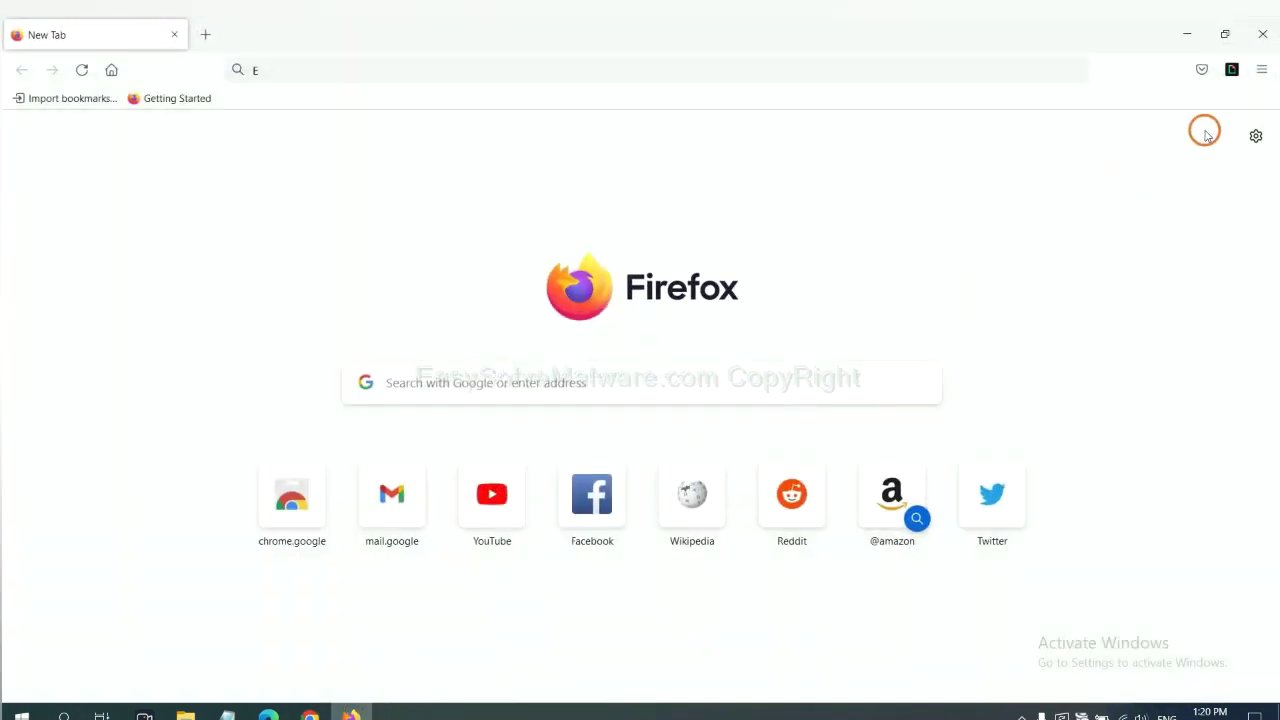
# - Open Firefox's Troubleshooting Information page from Help and start Refresh Firefox
pyautogui.click(1261, 71)
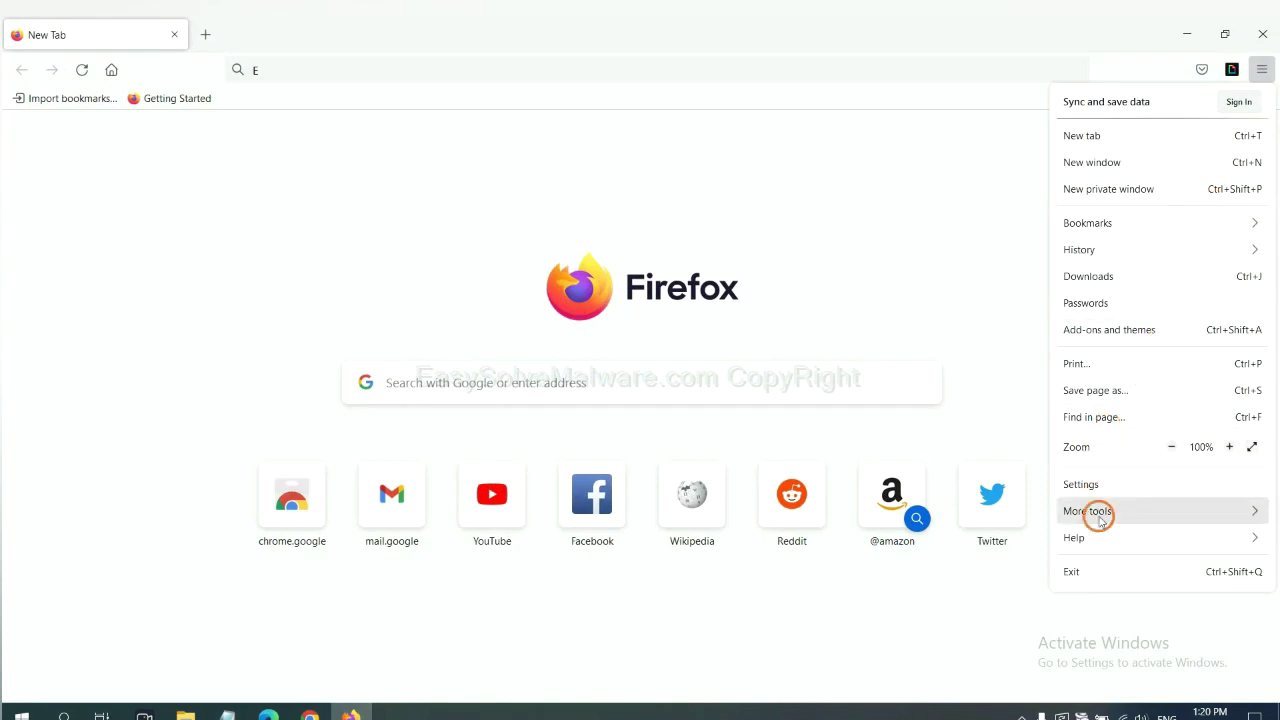
pyautogui.click(1103, 533)
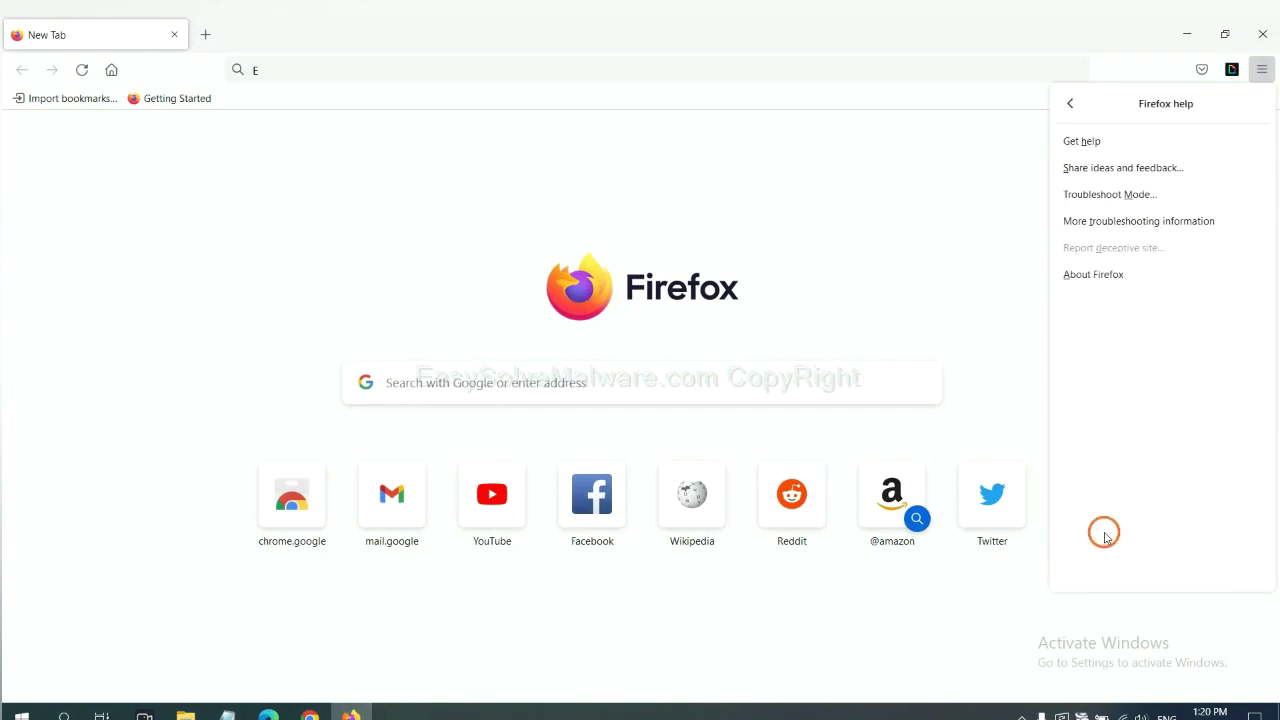
pyautogui.click(1125, 224)
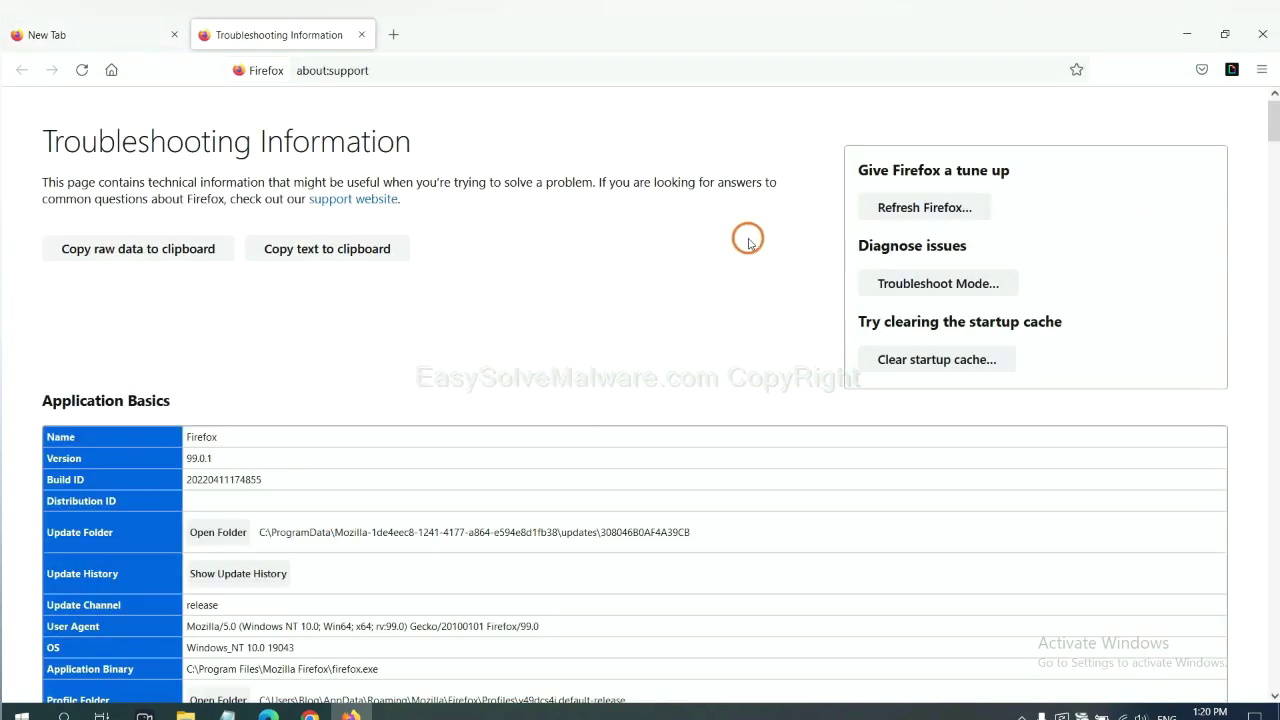
pyautogui.click(901, 214)
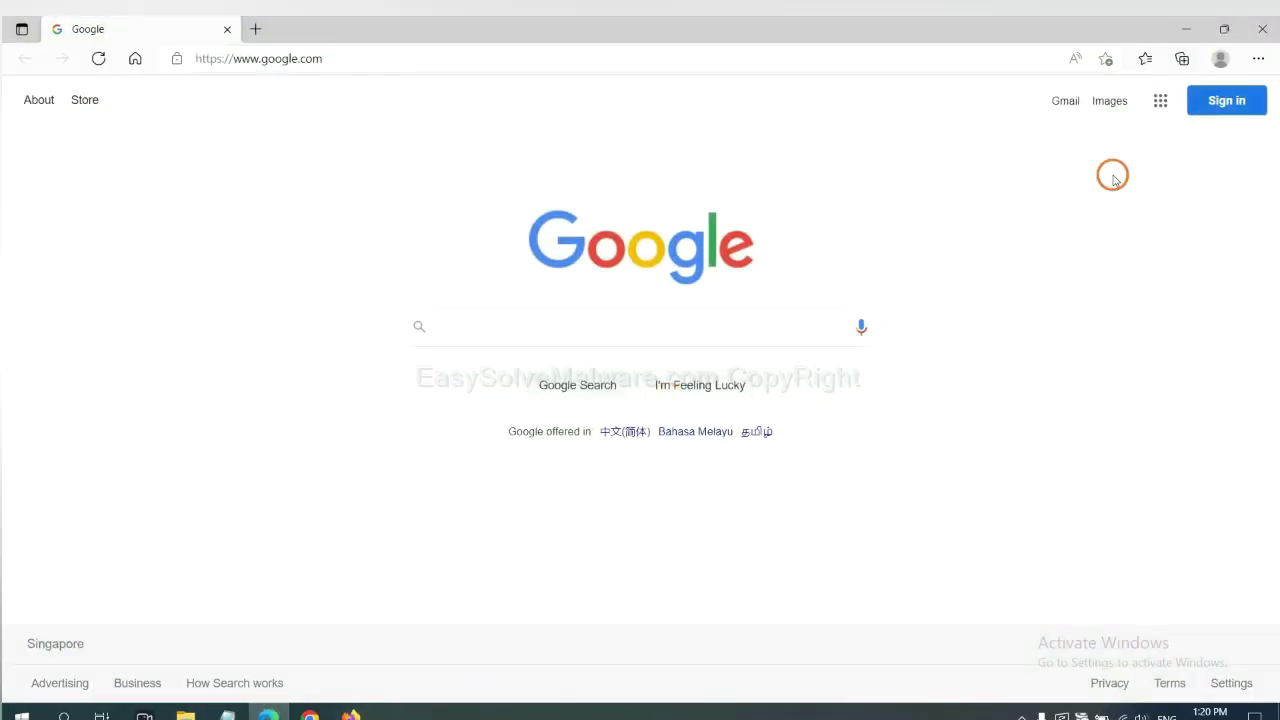
# - Search Edge settings for 'reset' and open the Restore settings to their default values confirmation
pyautogui.click(1258, 58)
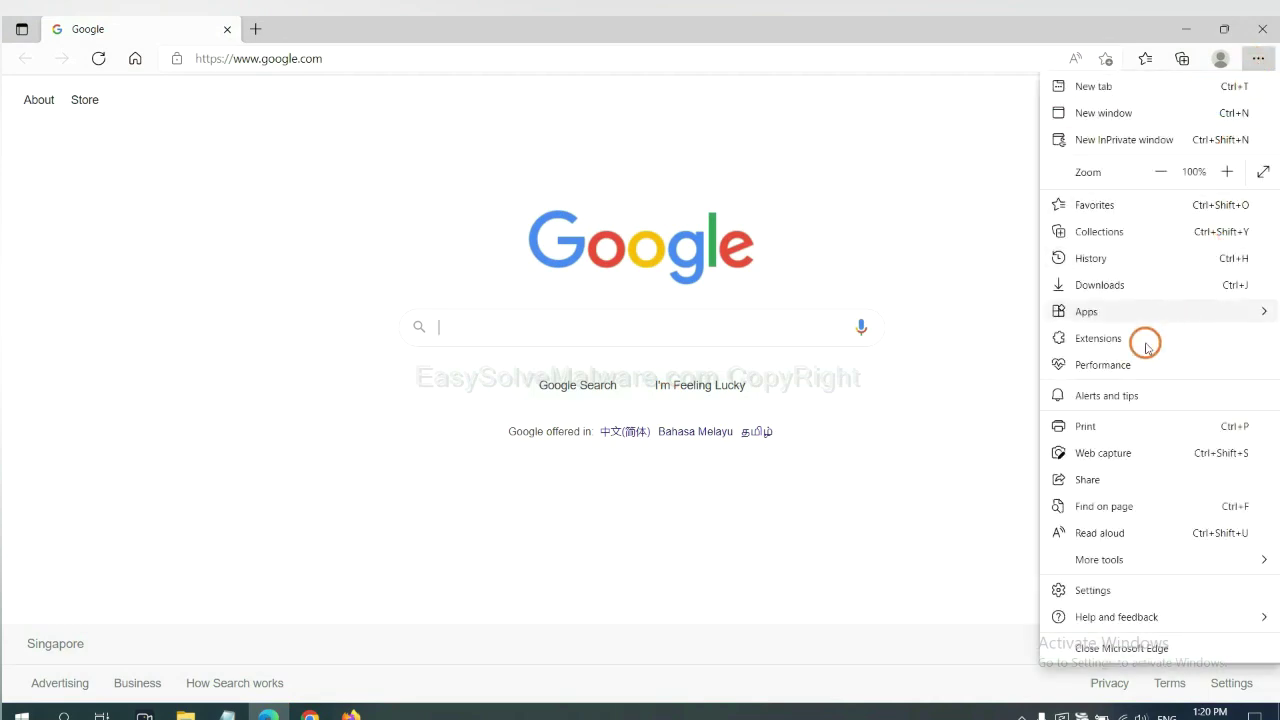
pyautogui.click(1106, 592)
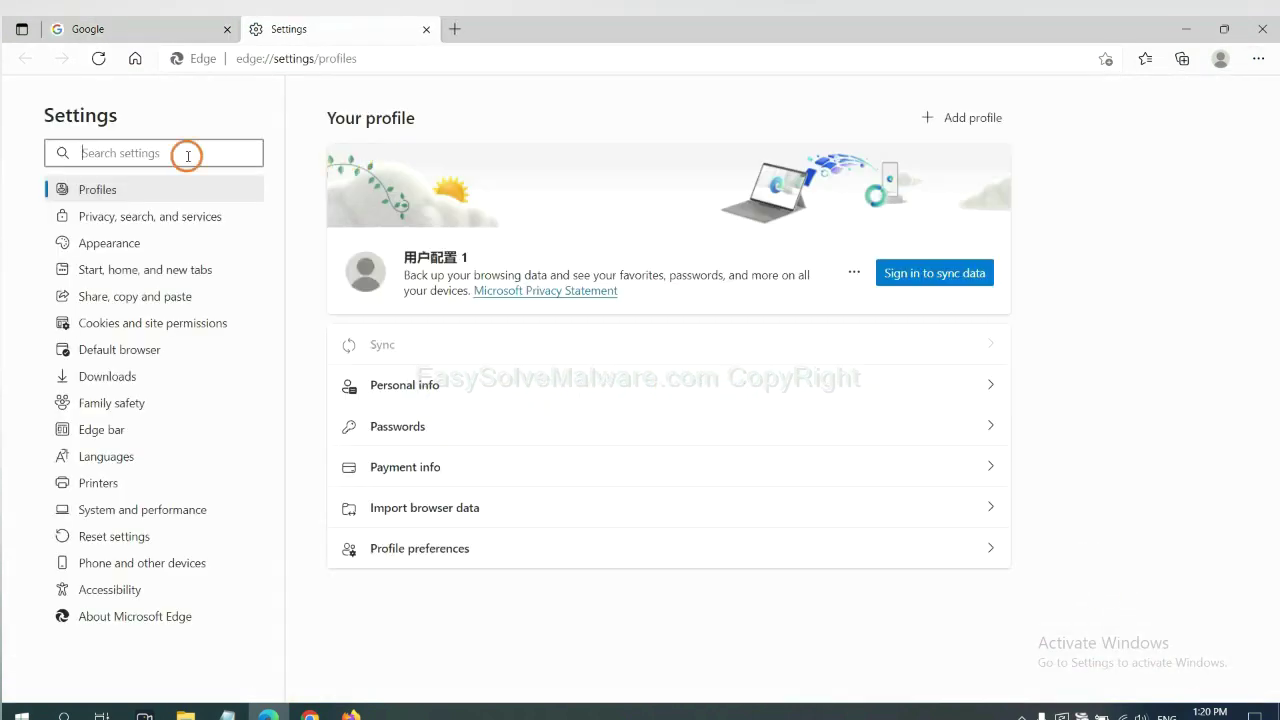
pyautogui.write('reset')
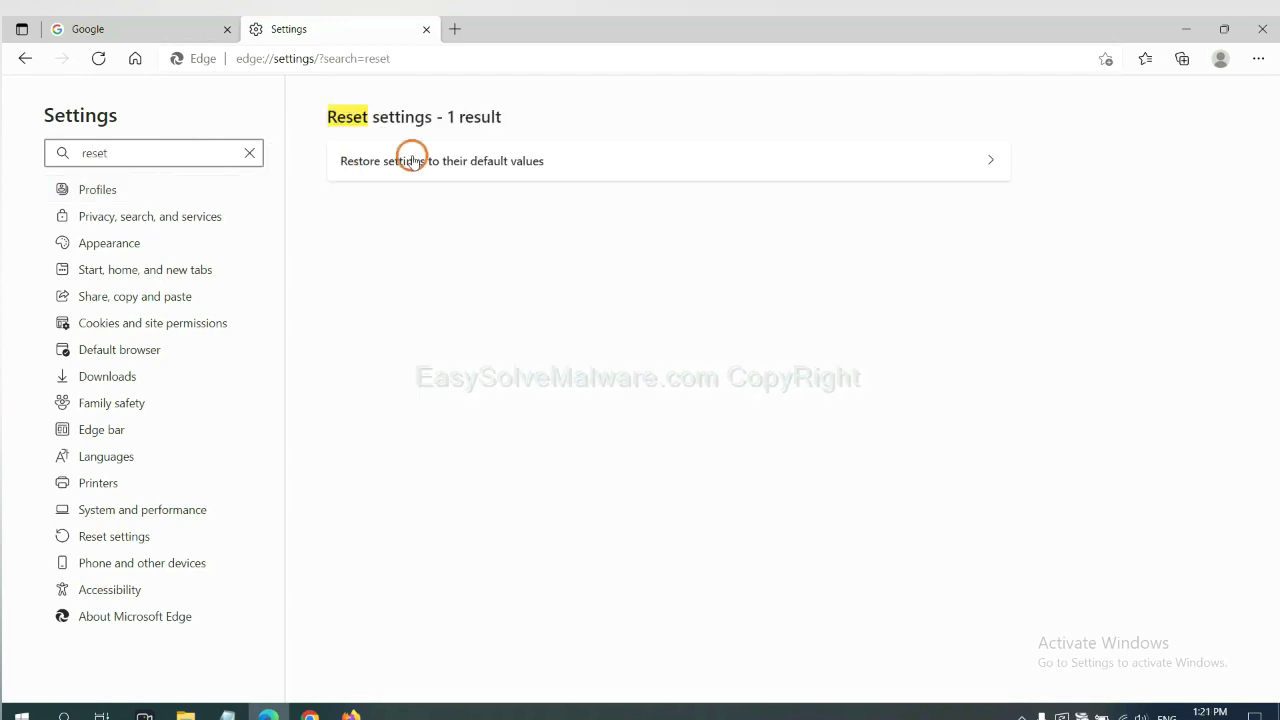
pyautogui.click(456, 166)
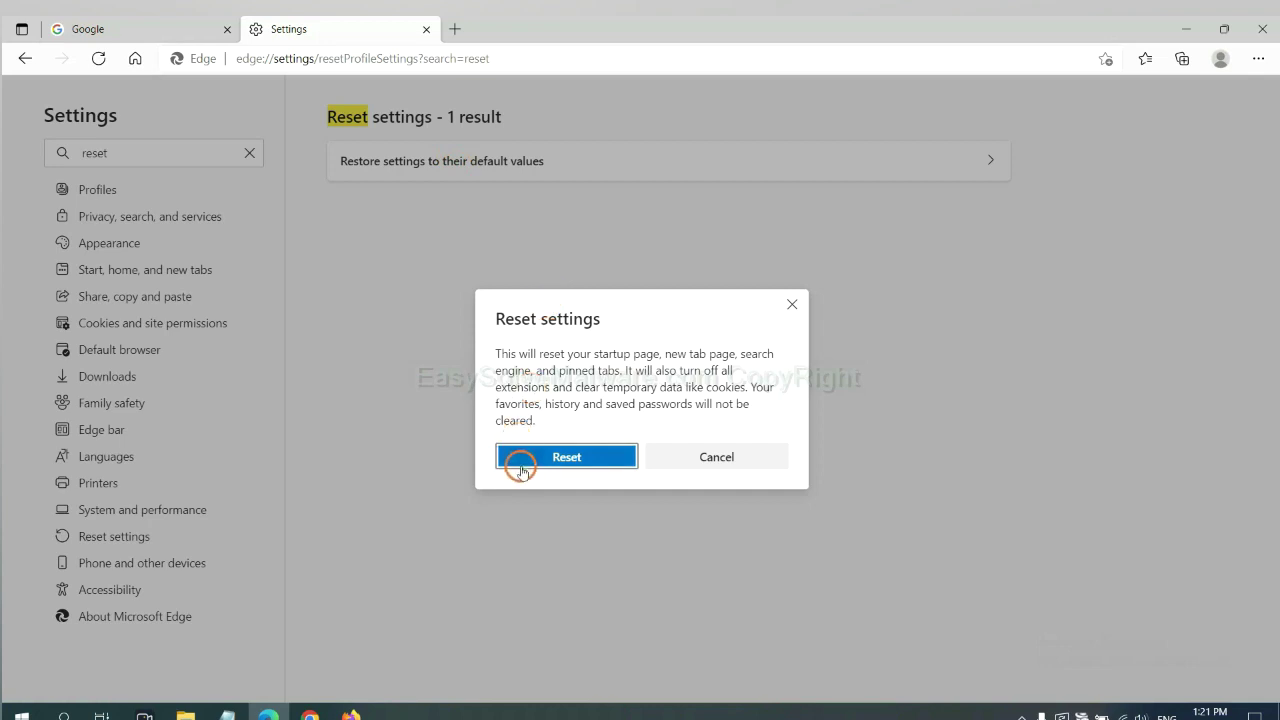